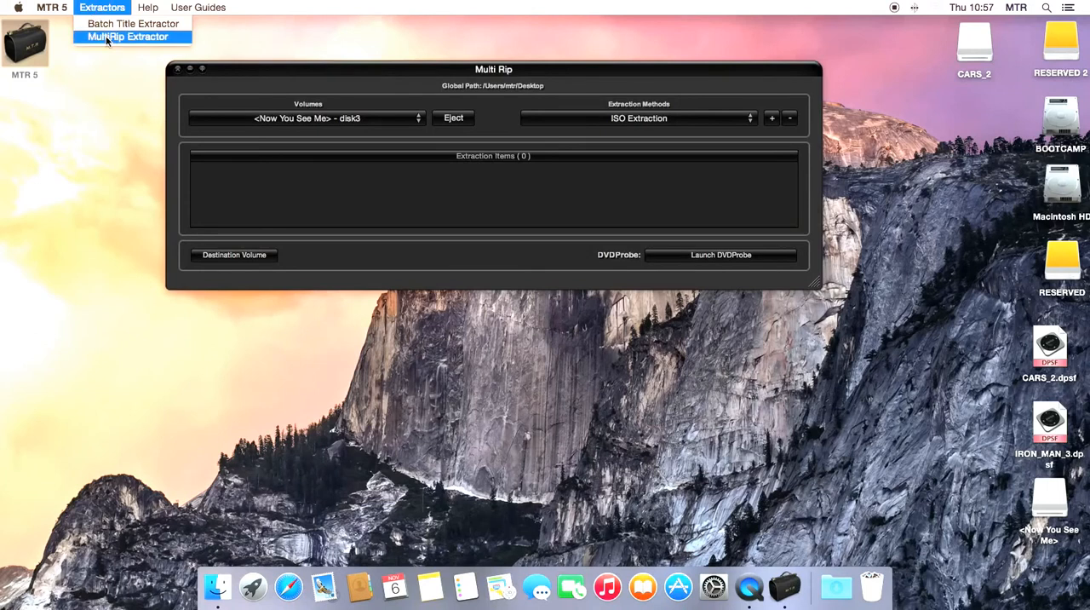
- Select the CARS_2 - disk2 volume as the source for extraction
left_click(340, 73)
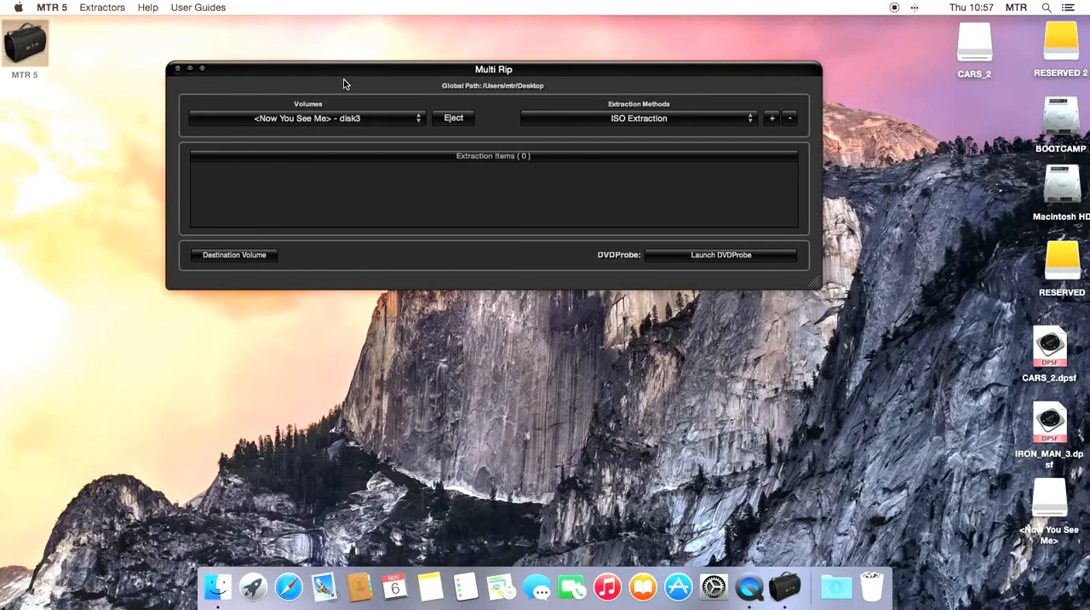
left_click(340, 118)
left_click(338, 102)
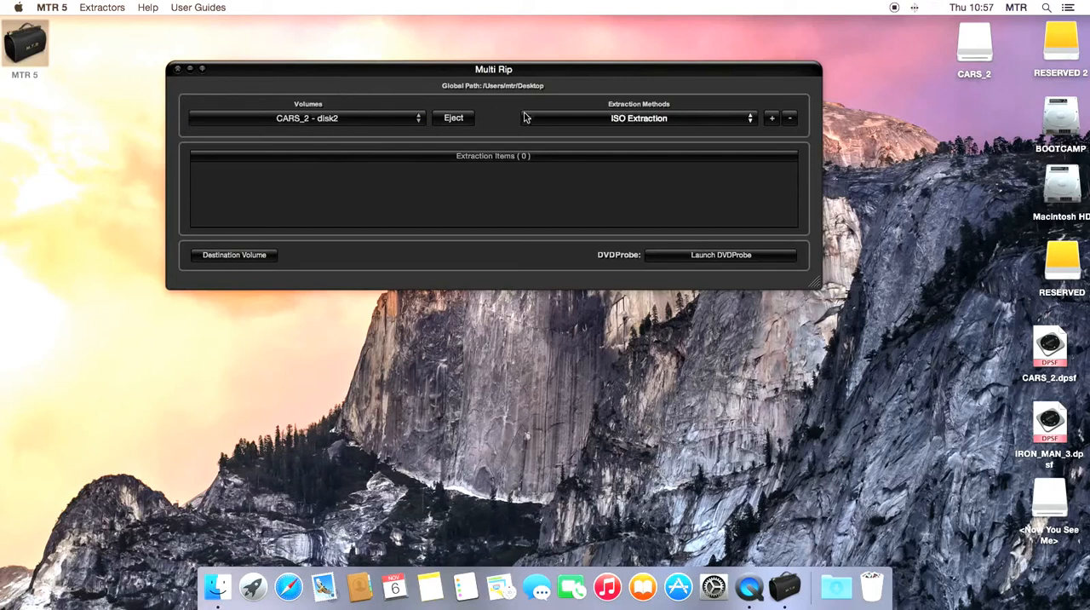
- Set the extraction method to Title - MainFeature Extraction and add CARS_2 as an extraction item
left_click(668, 119)
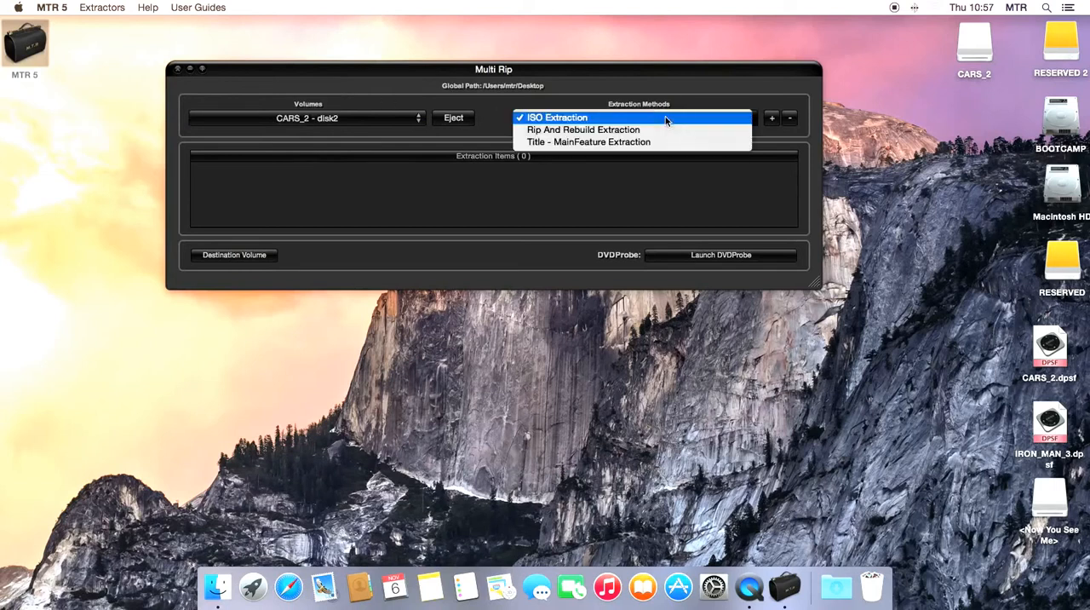
left_click(428, 95)
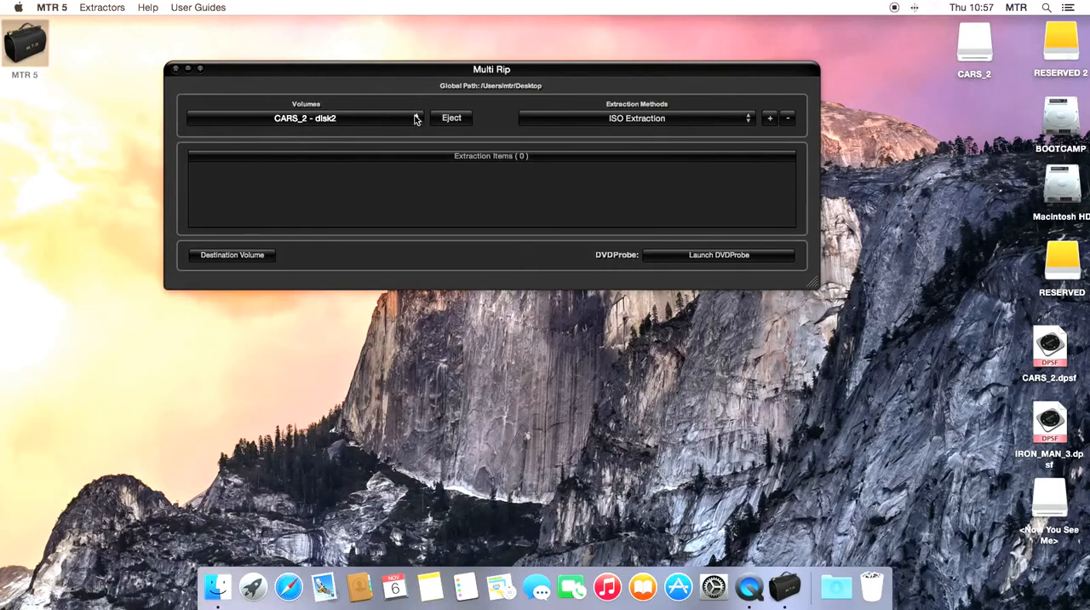
left_click(653, 120)
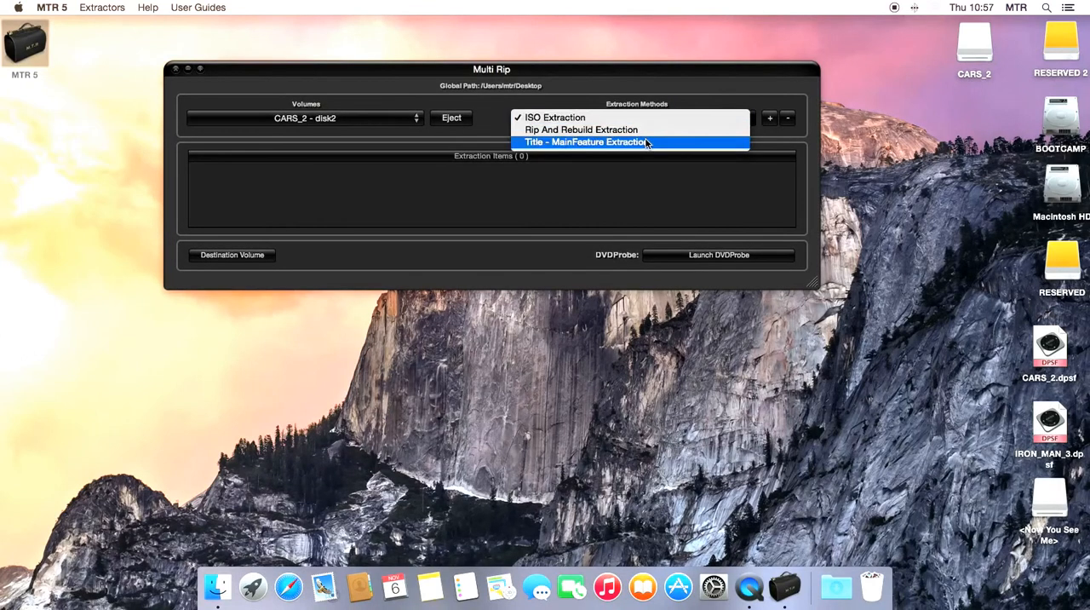
left_click(647, 142)
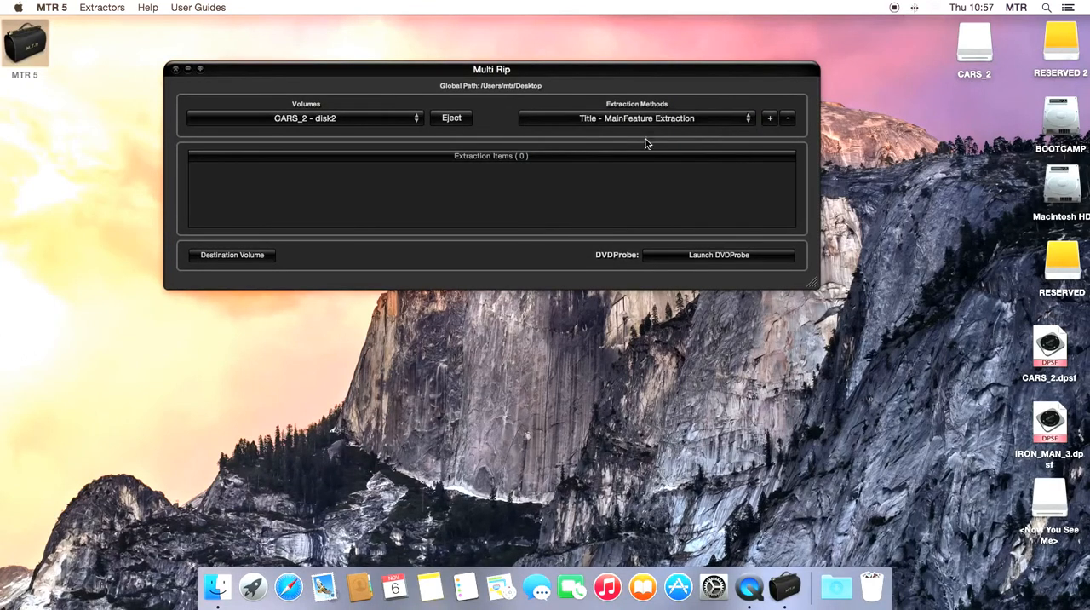
left_click(770, 120)
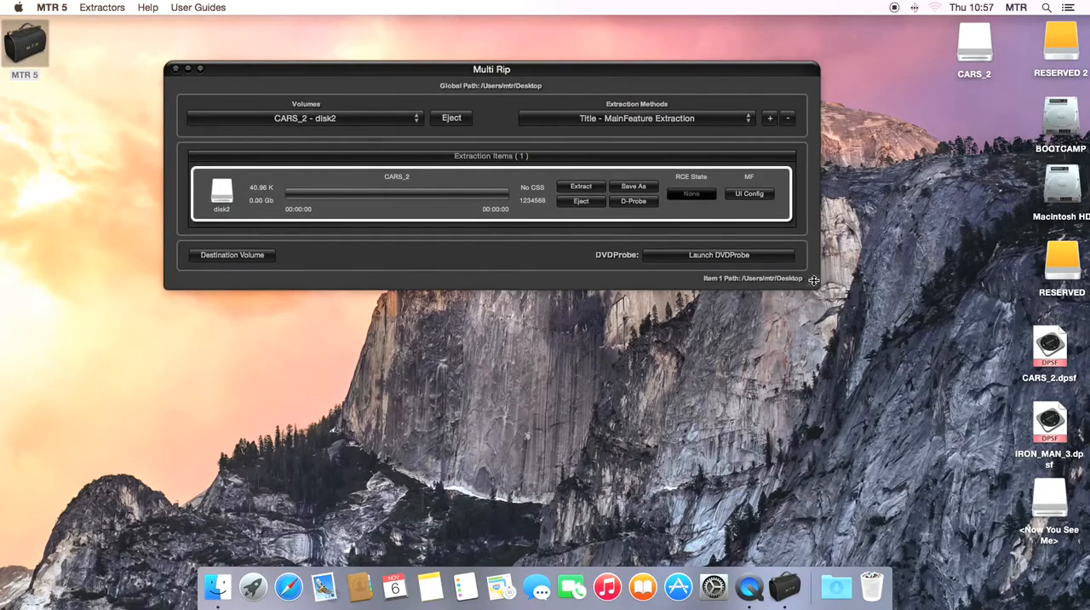
- Open the main feature configuration of the CARS_2 item and enlarge the Multi Rip window to fit it
left_click_drag(811, 281, 888, 490)
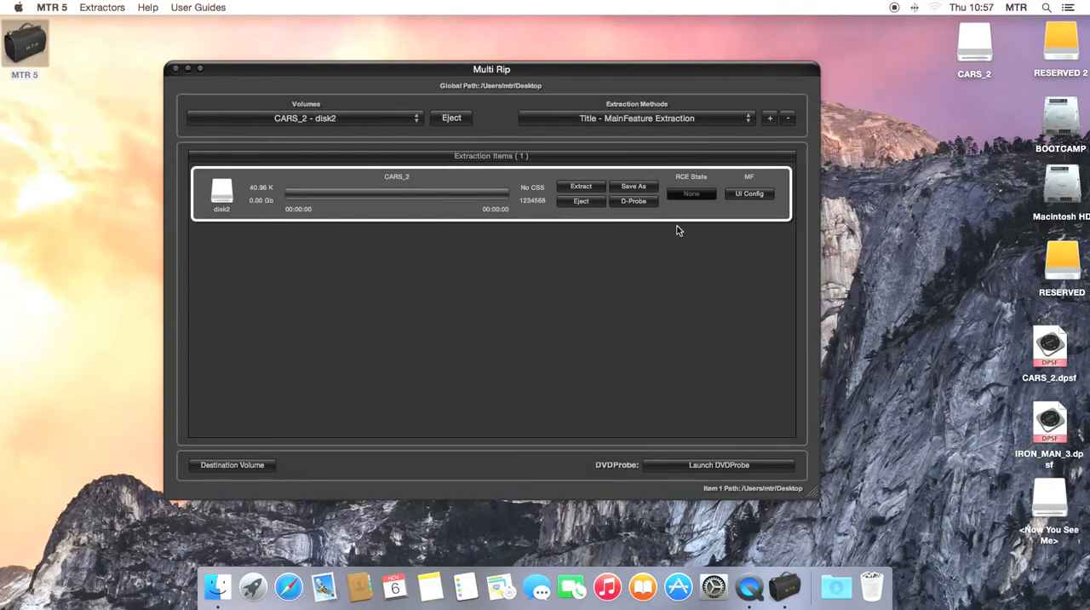
left_click(750, 195)
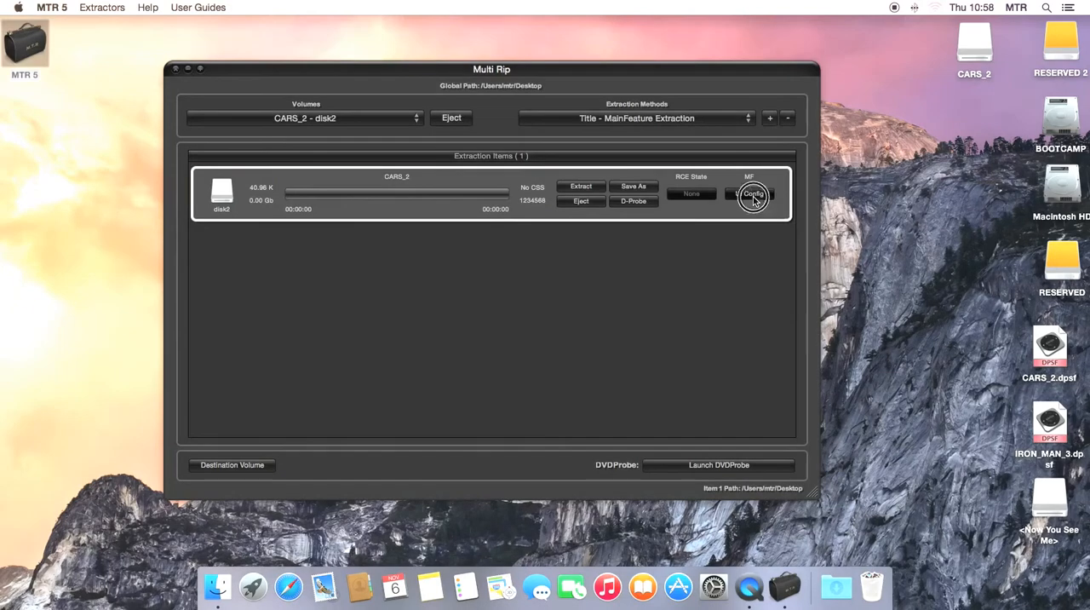
left_click_drag(813, 494, 815, 550)
left_click_drag(481, 74, 493, 57)
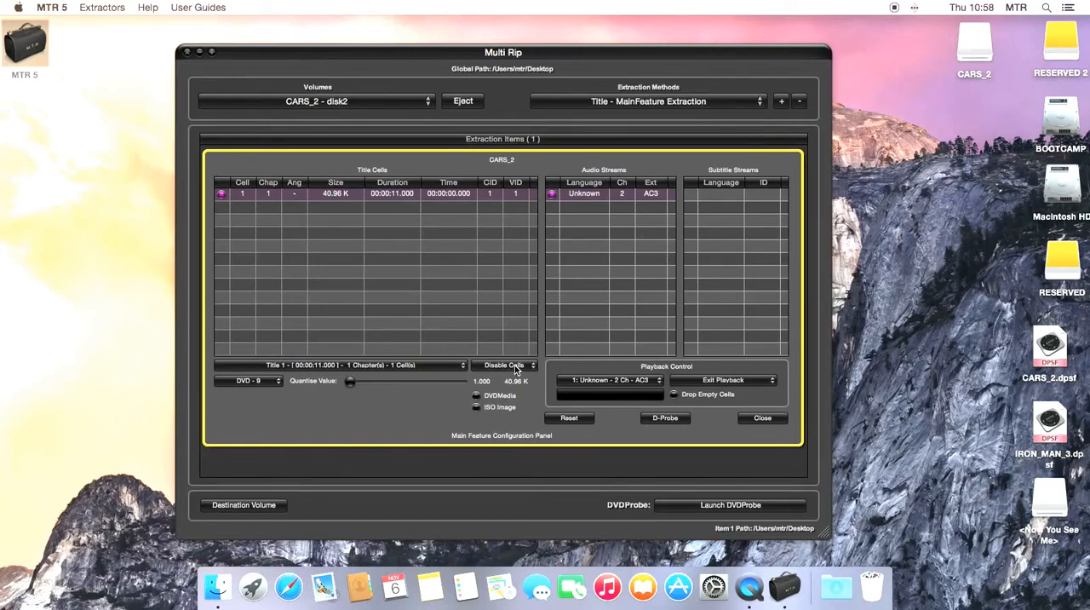
- Examine the disc size, DVDMedia, ISO Image and playback control options in the main feature configuration
left_click(269, 385)
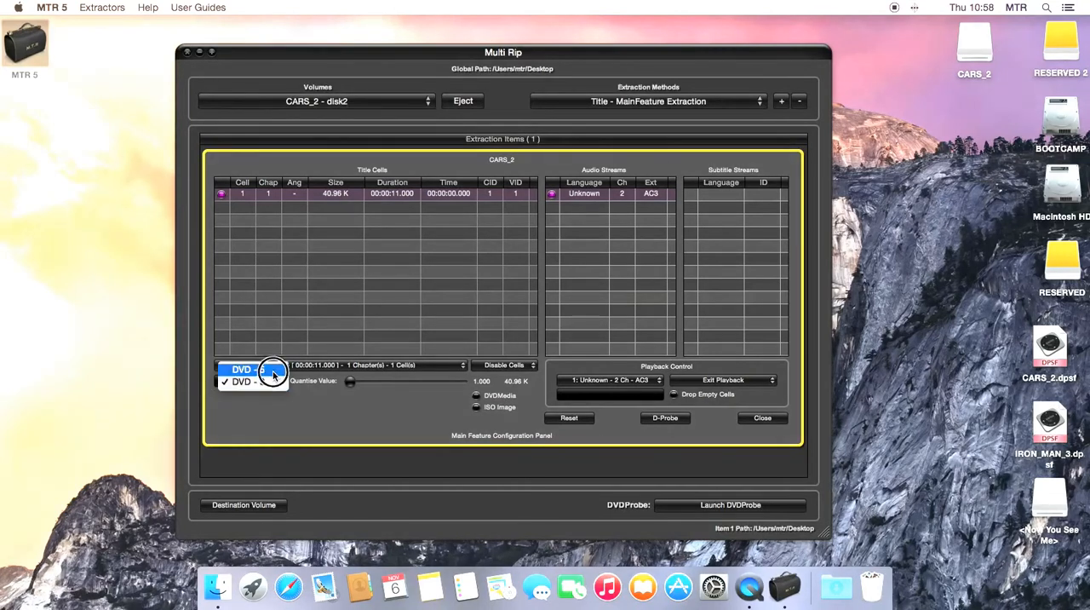
left_click(280, 410)
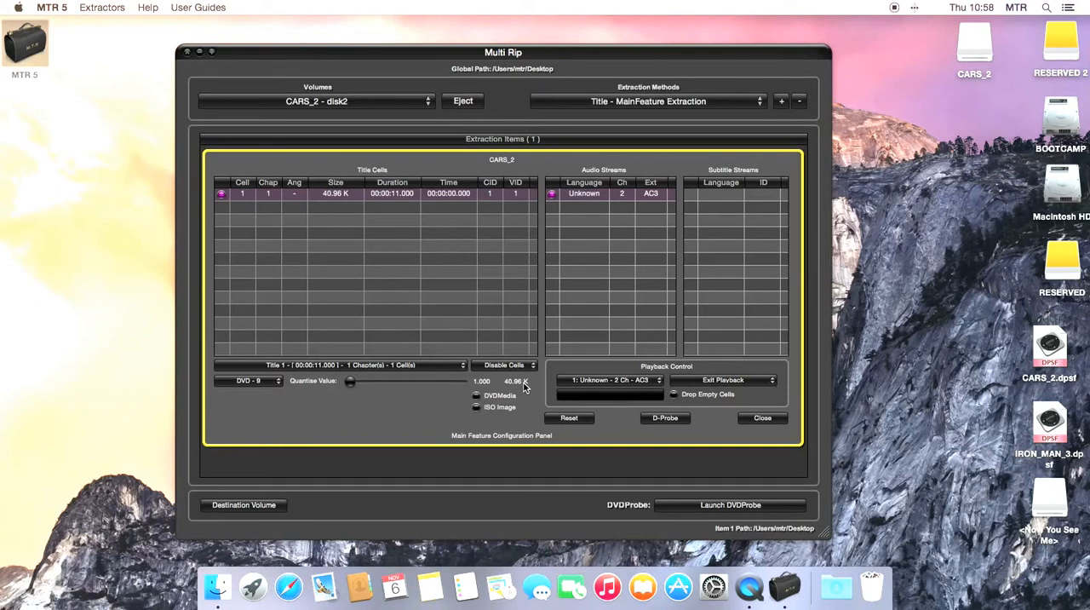
left_click(476, 406)
left_click(476, 419)
left_click(476, 419)
left_click(476, 406)
left_click(607, 382)
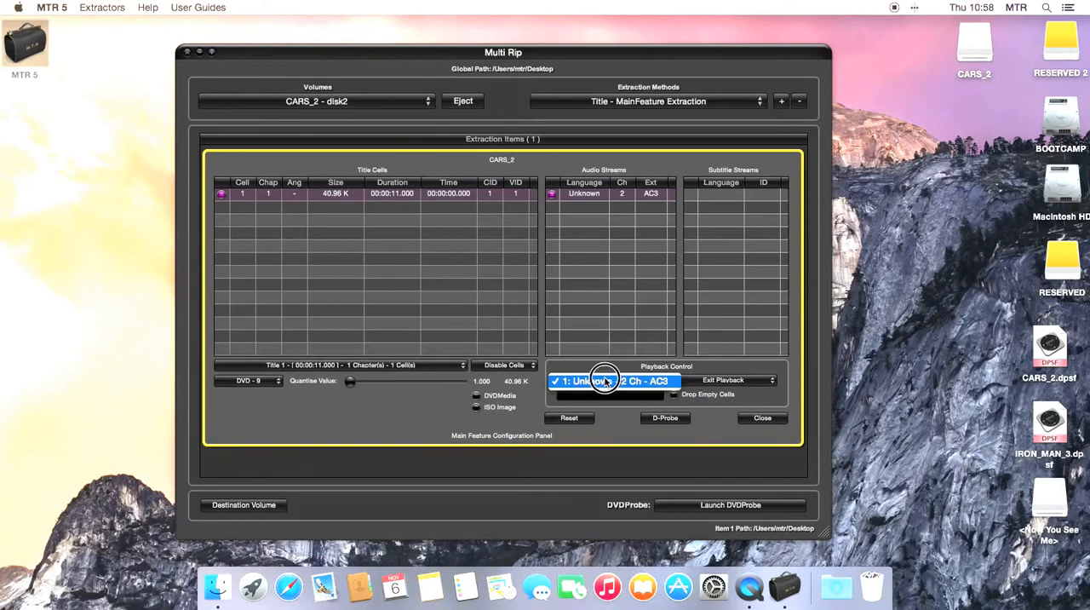
left_click(605, 381)
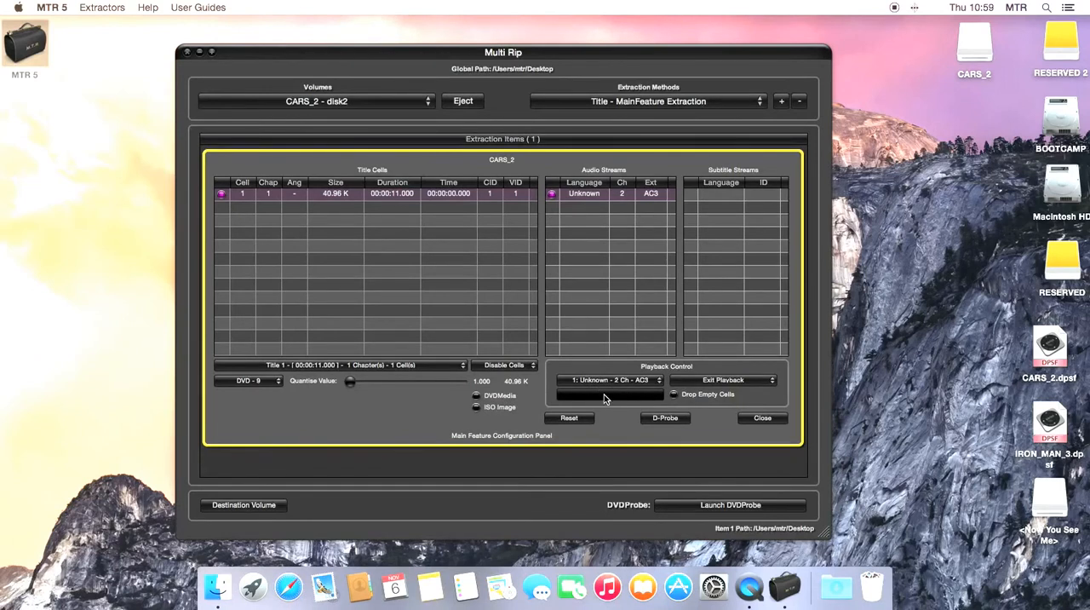
left_click(749, 381)
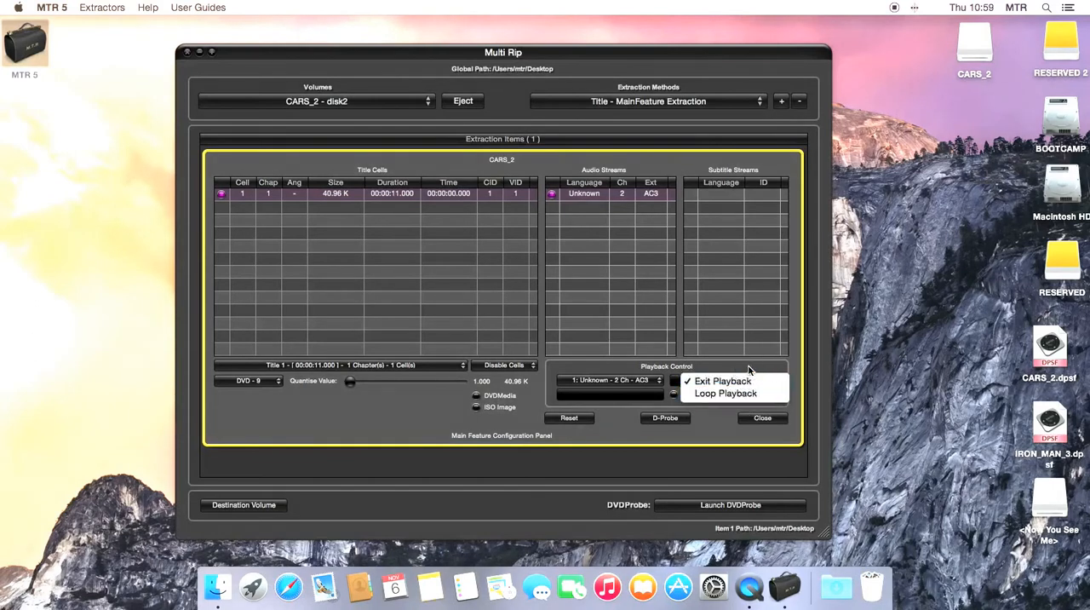
left_click(748, 368)
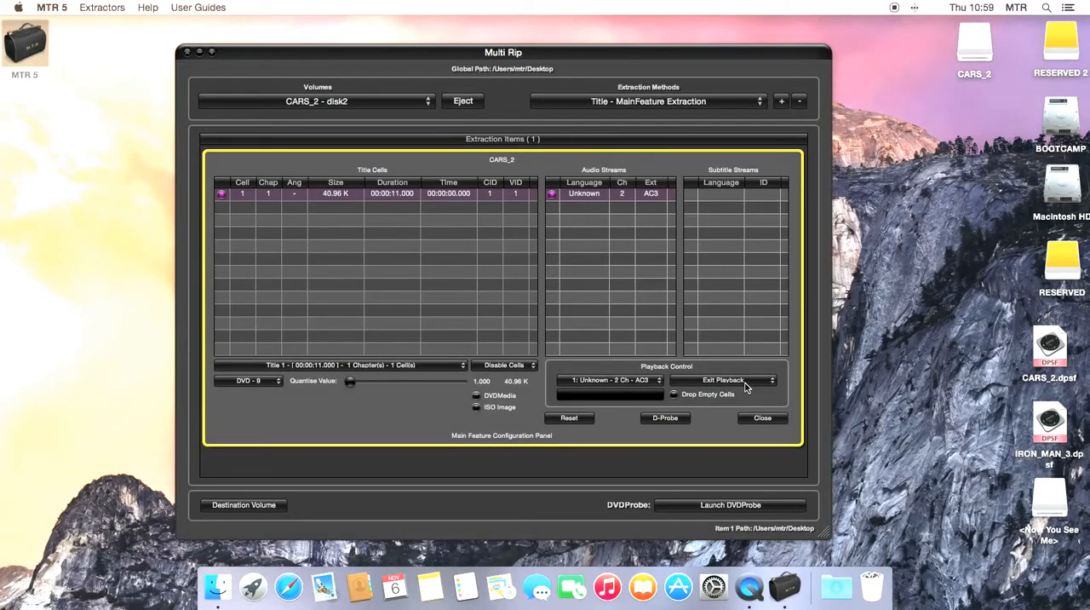
left_click(674, 396)
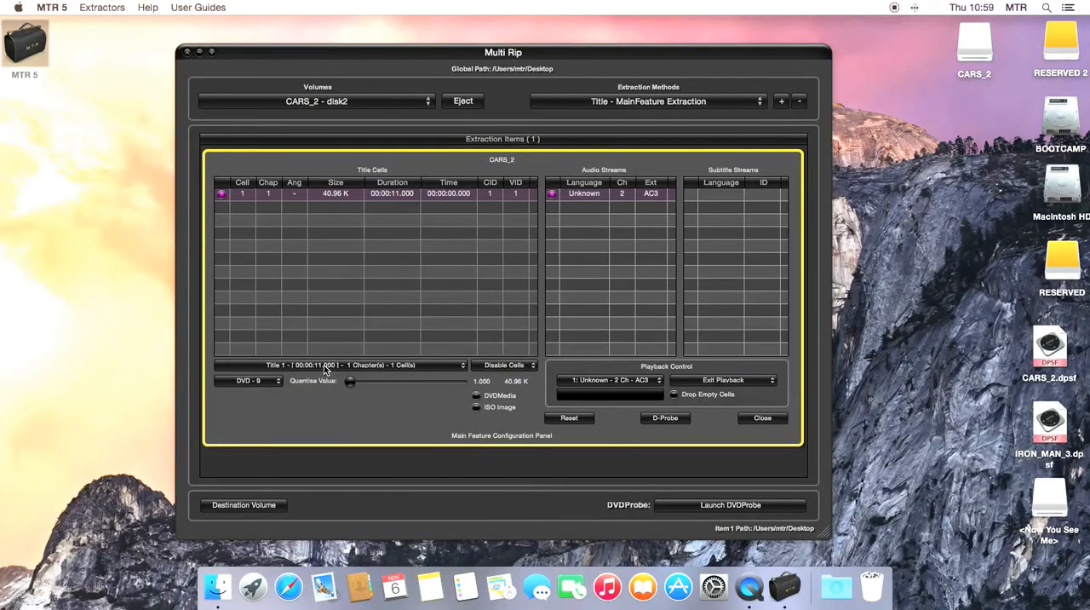
- Try Title 17 as the main feature from the full title list and reset the configuration
left_click(323, 364)
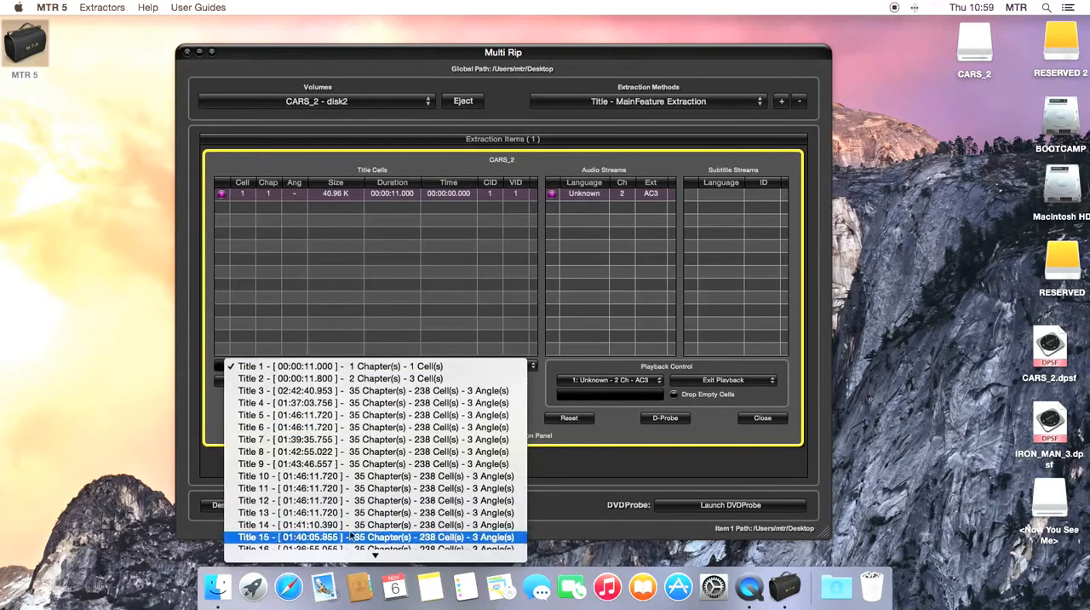
mouse_move(361, 562)
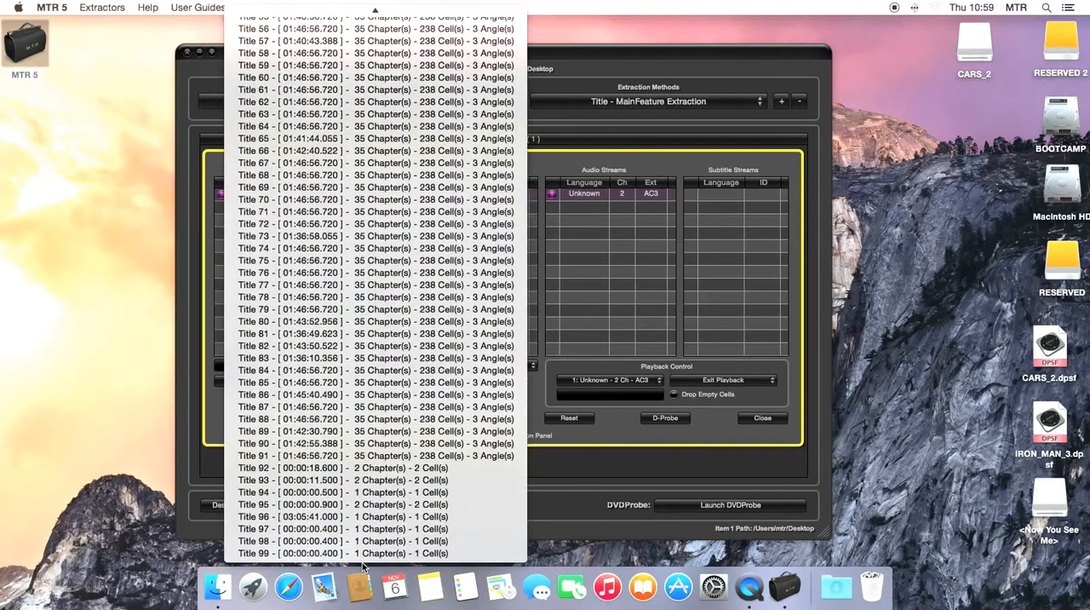
mouse_move(375, 7)
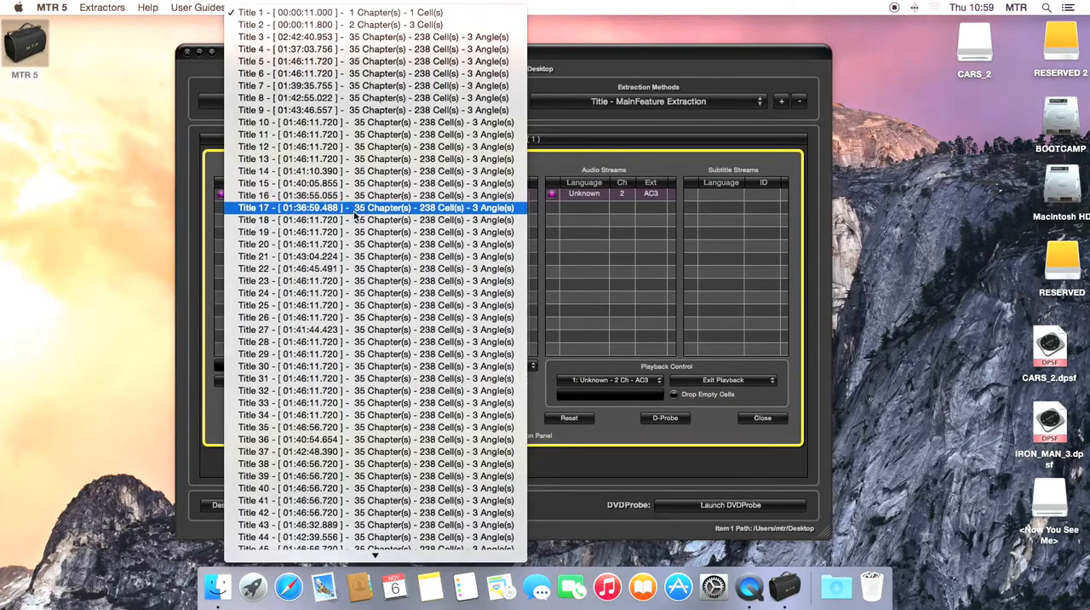
left_click(292, 208)
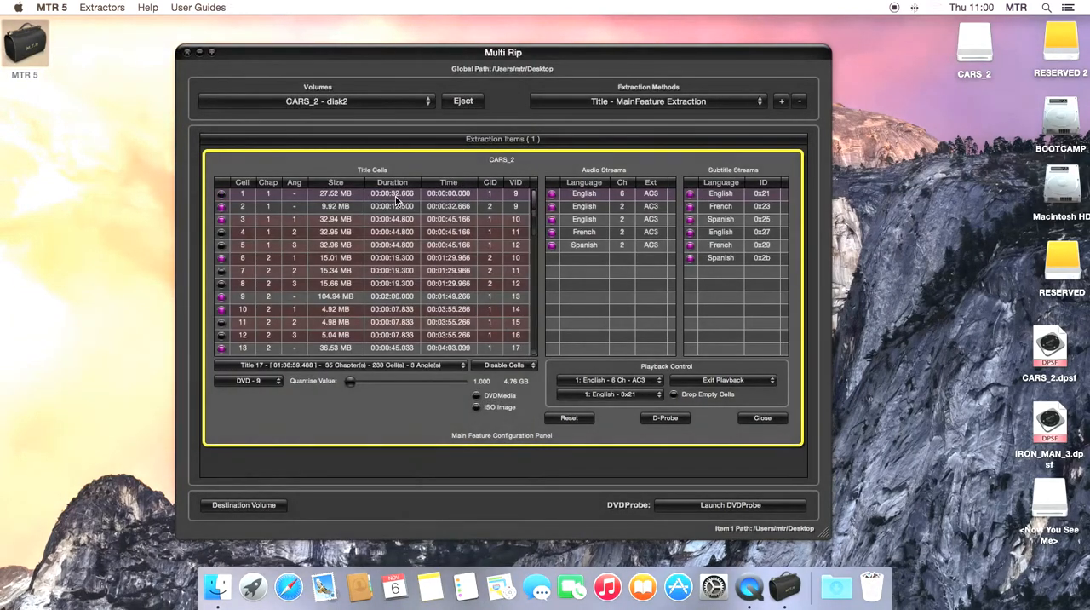
mouse_move(537, 201)
left_mouse_down()
mouse_move(537, 345)
mouse_move(523, 194)
left_mouse_up()
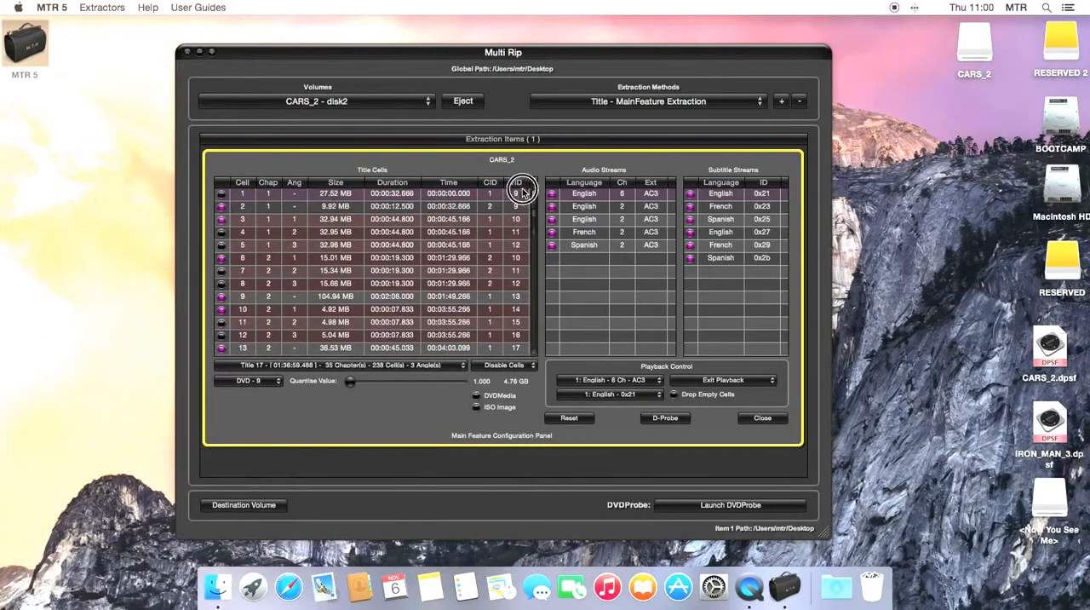
left_click(573, 418)
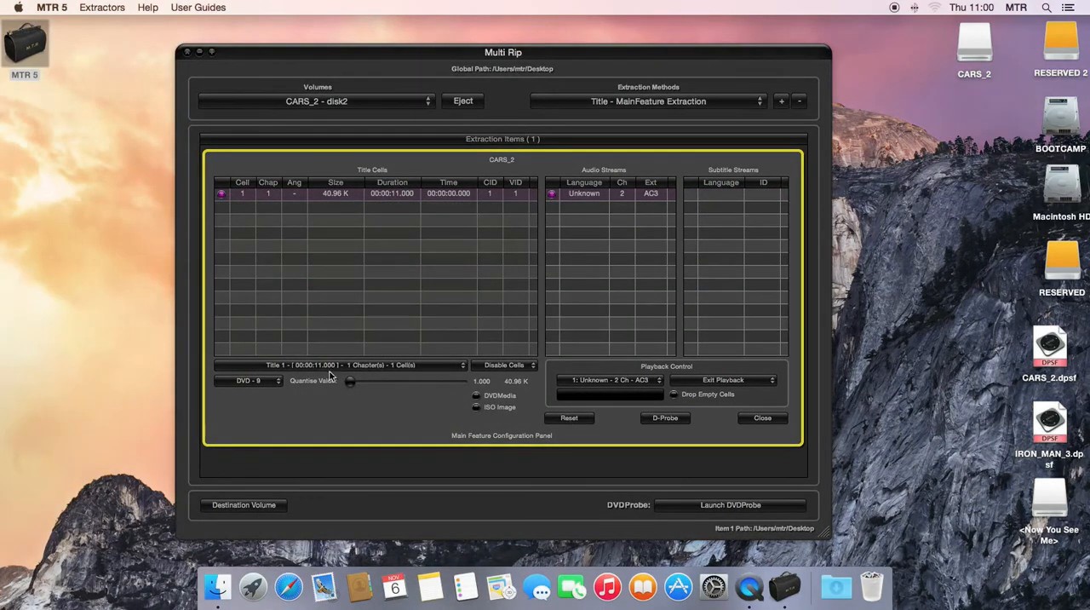
- Load the CARS_2.dpsf DVDProbe document from the Desktop and choose Title 18 as the main feature
left_click(671, 418)
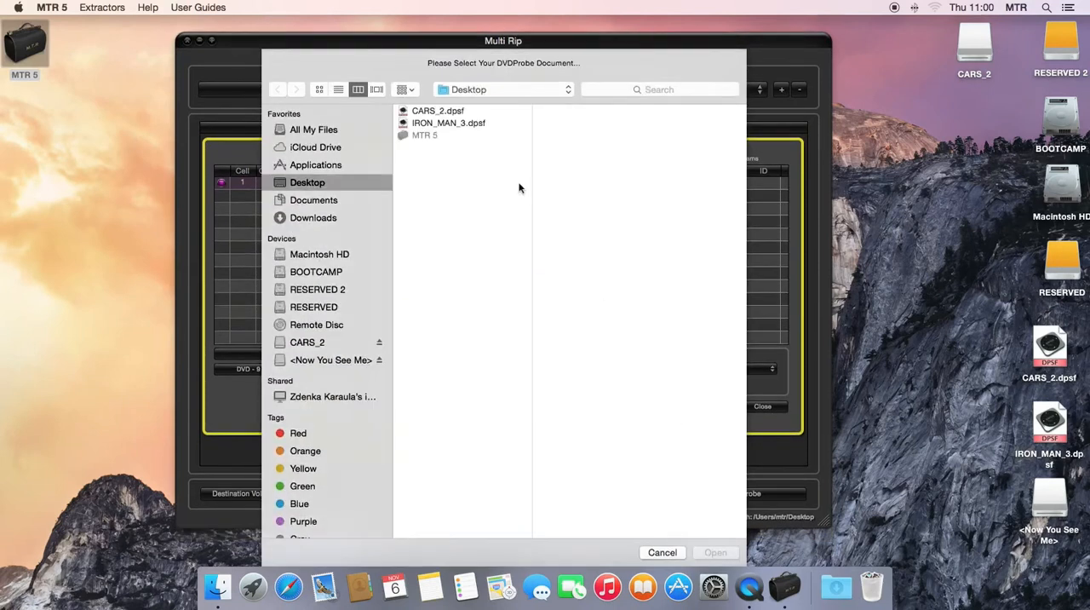
left_click(439, 112)
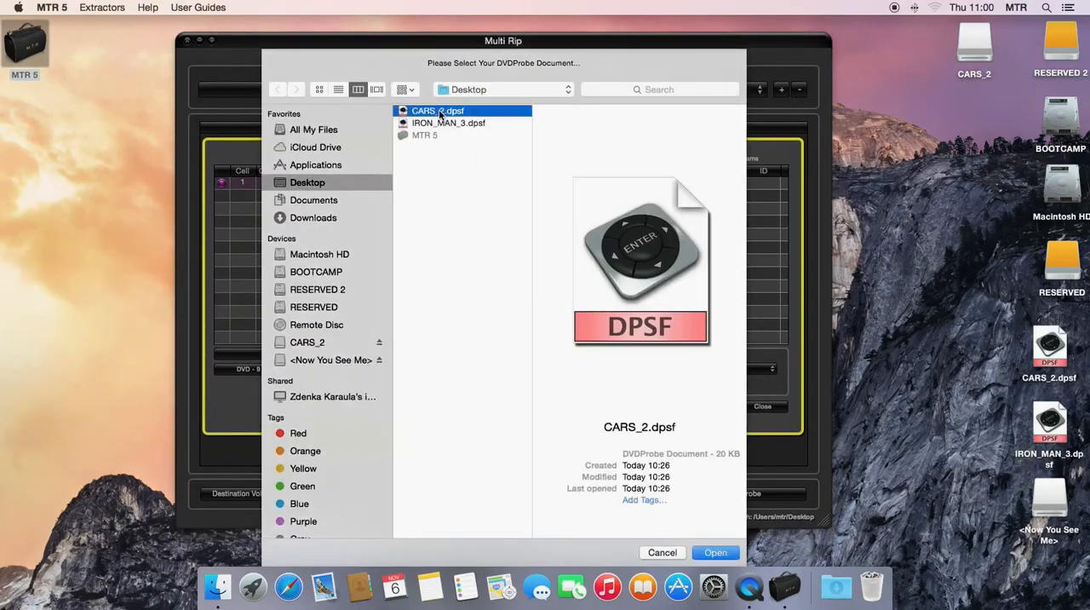
left_click(718, 552)
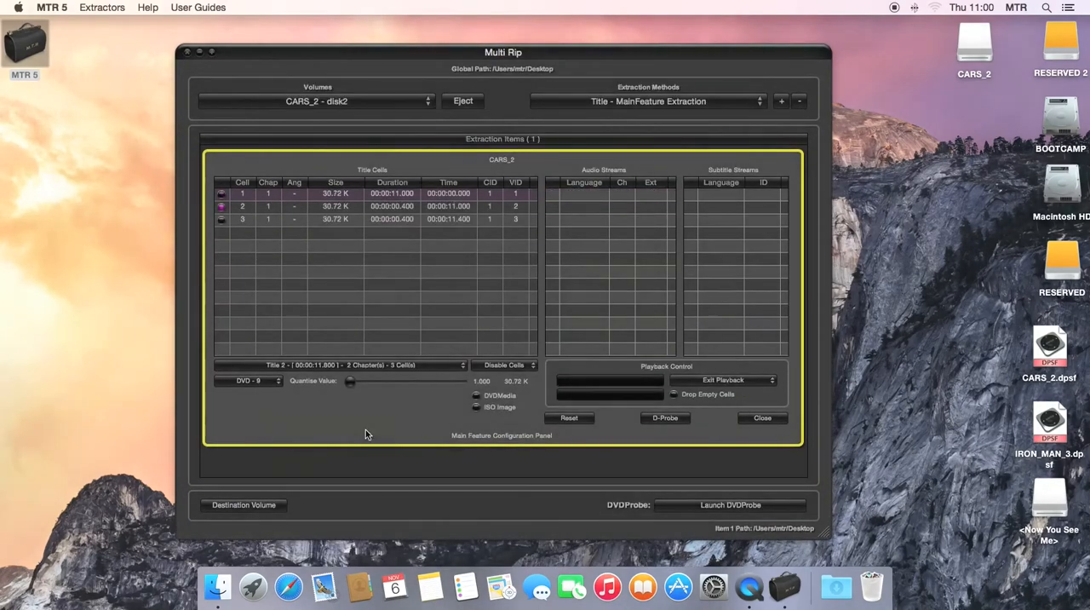
left_click(385, 366)
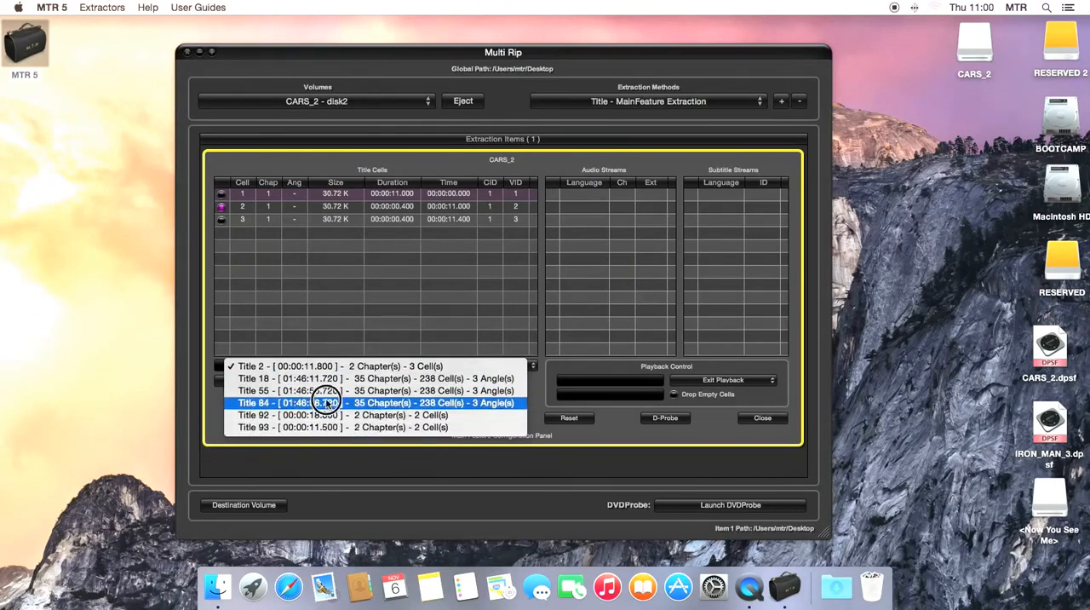
left_click(328, 380)
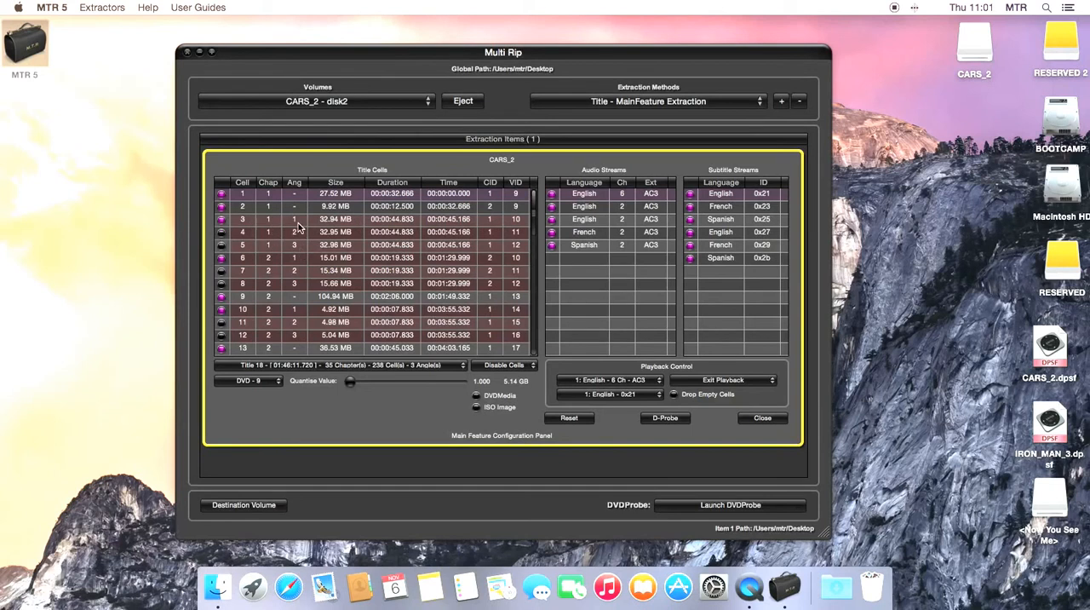
- Try switching the title cells to angle 2 through cell 4 and return them to angle 1 through cell 3
left_click(221, 233)
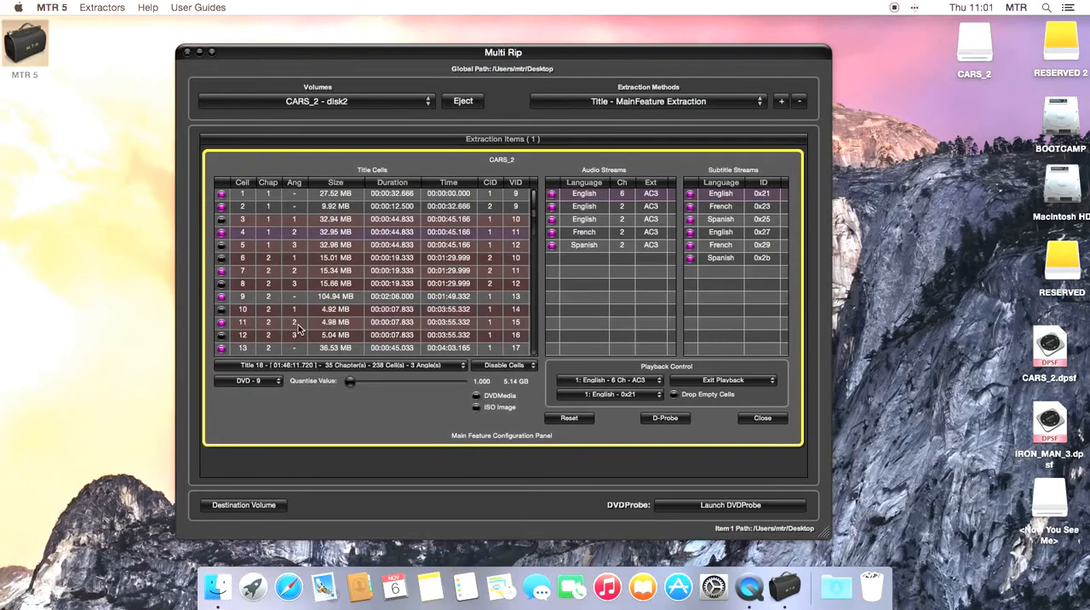
left_click(220, 220)
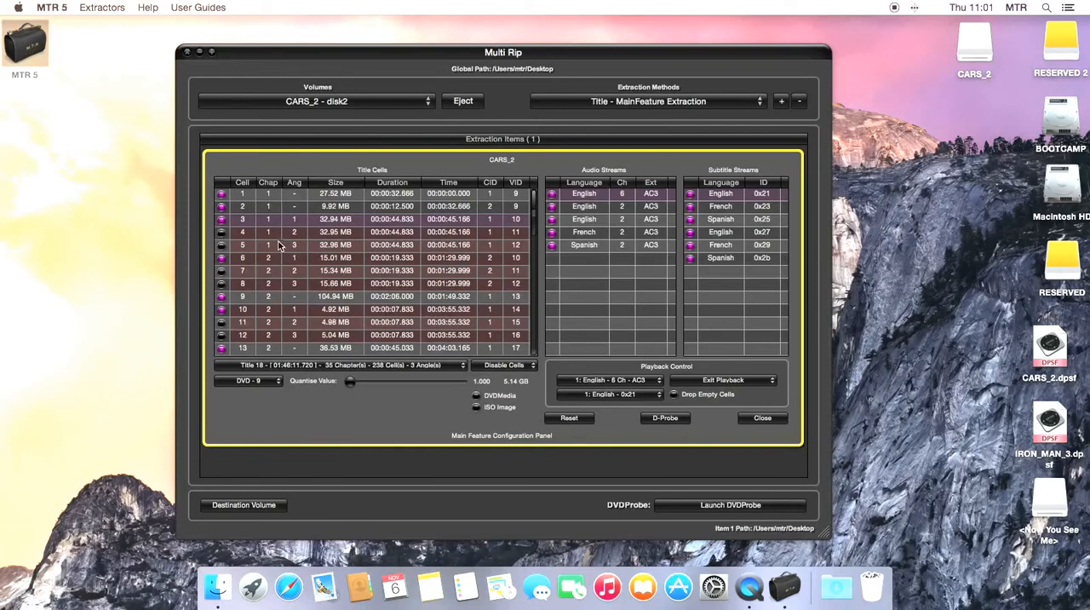
left_click(221, 220)
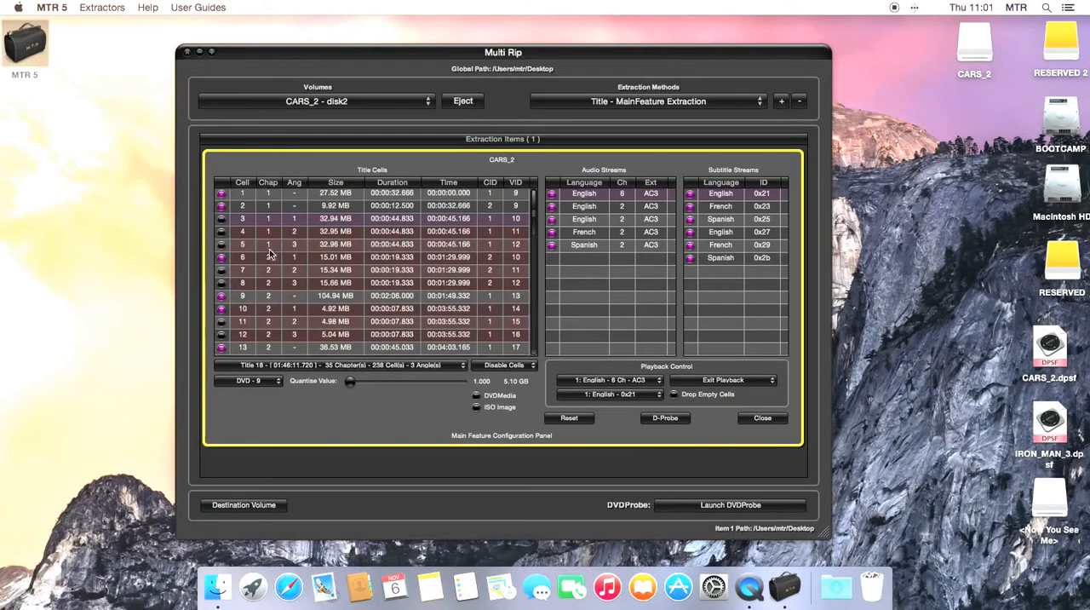
left_click(220, 232)
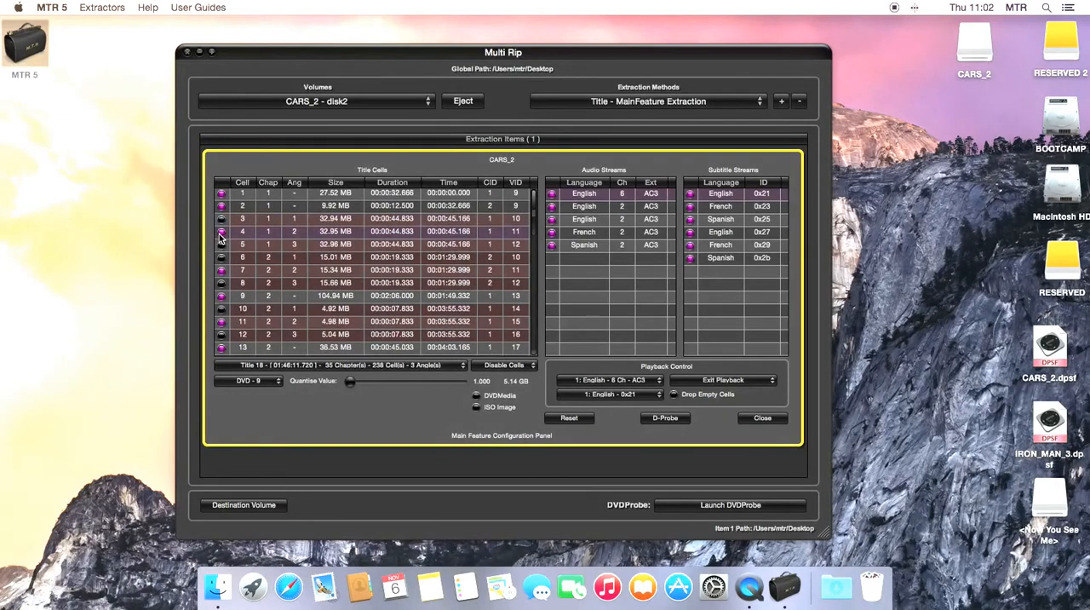
left_click(221, 219)
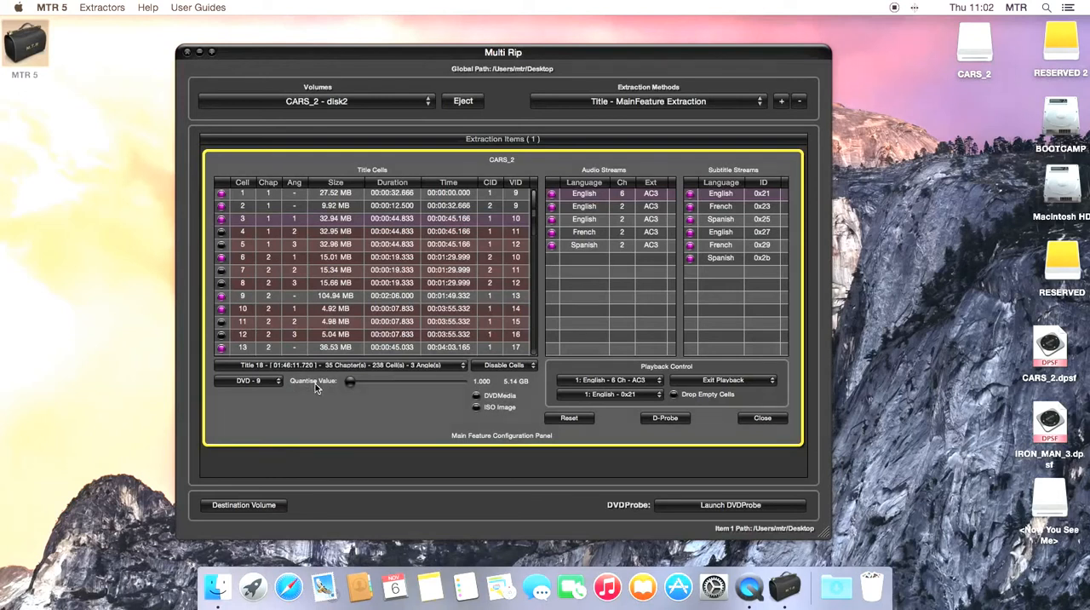
- Set the disc size to DVD - 5 and disable every audio stream except the 6-channel English one
left_click(277, 383)
left_click(271, 370)
left_click(590, 207)
left_click(588, 220)
left_click(587, 232)
left_click(582, 246)
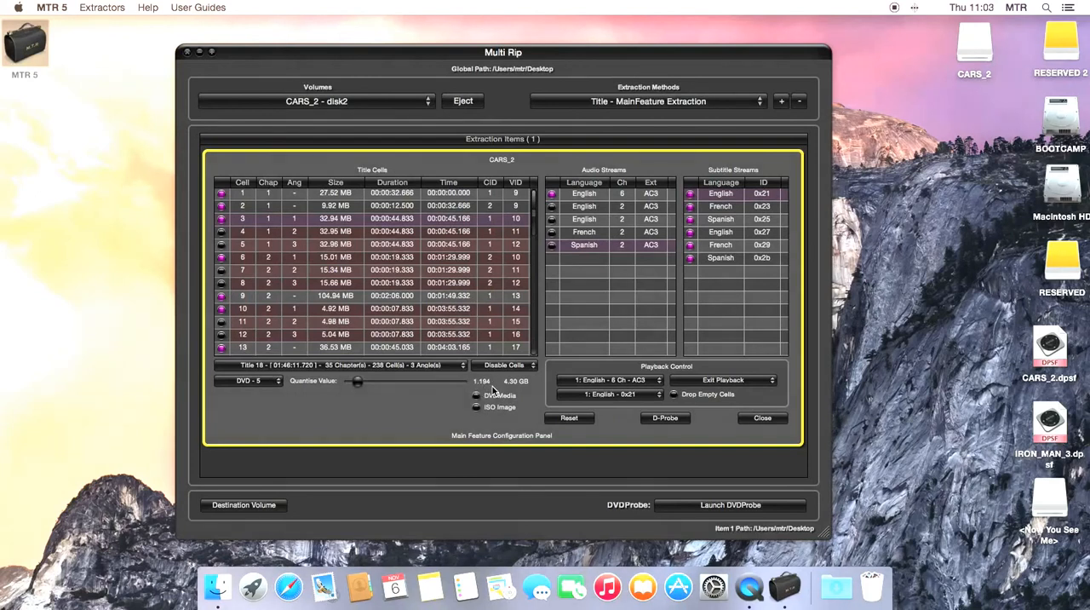
- Disable every subtitle stream except English 0x21 and keep 1: English - 6 Ch - AC3 as the default playback audio
left_click(721, 218)
left_click(720, 232)
left_click(720, 245)
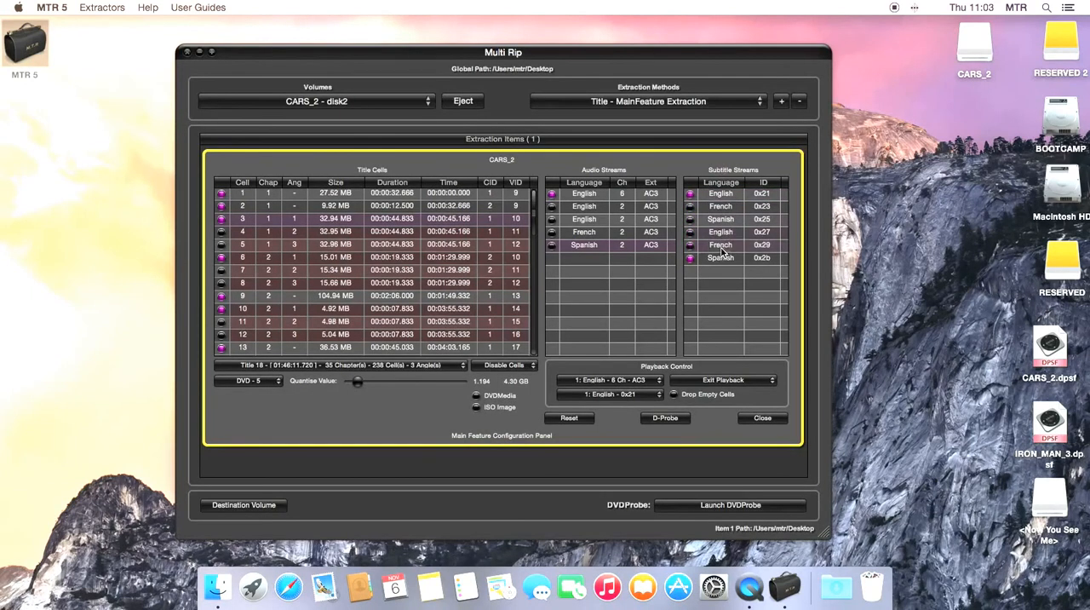
left_click(720, 258)
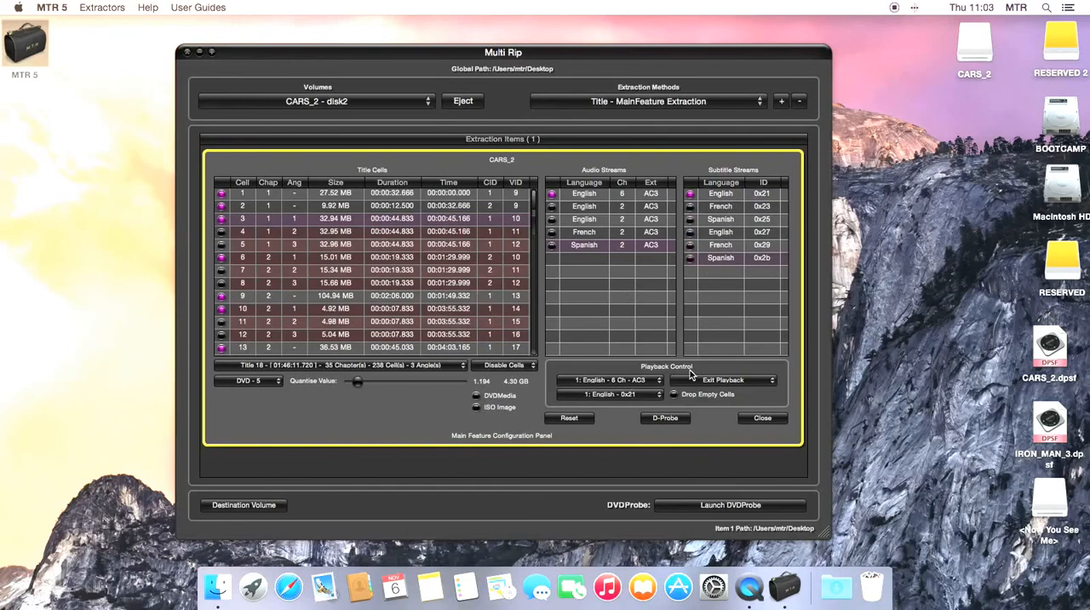
left_click(606, 382)
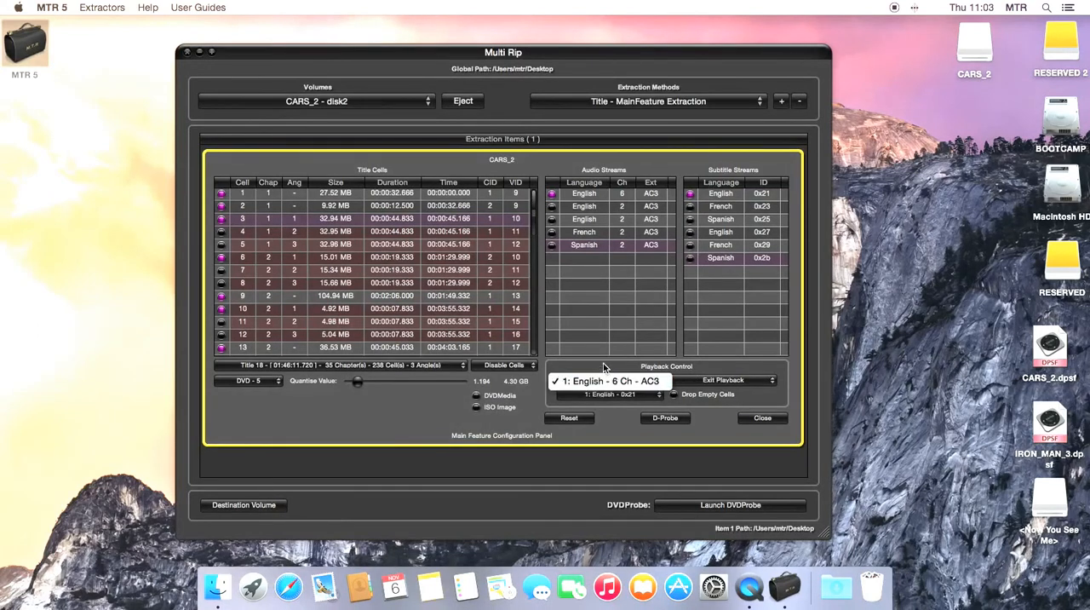
left_click(607, 381)
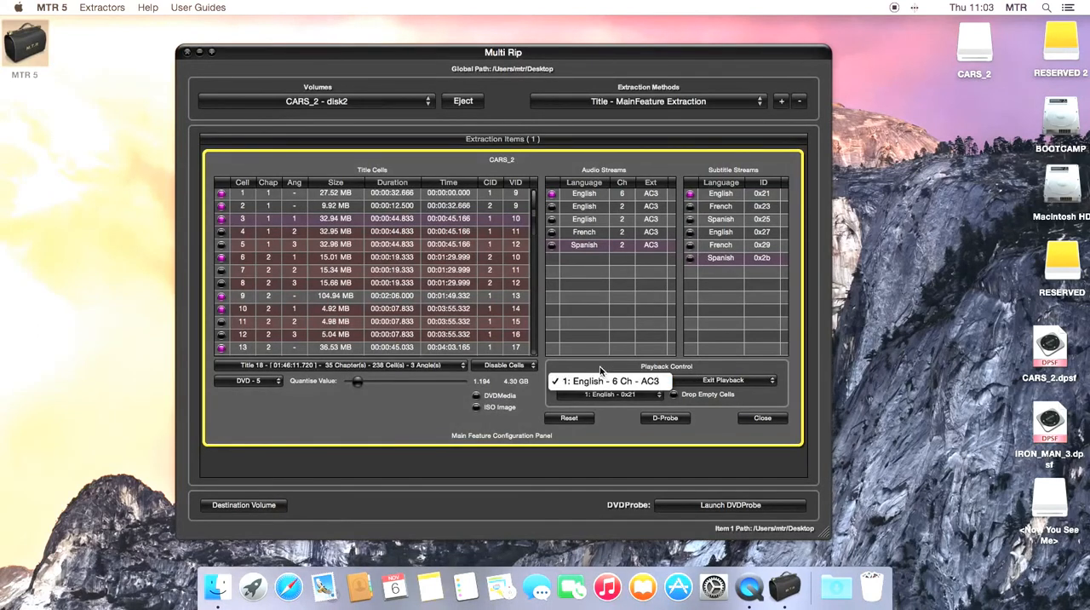
- Enable the French 2-channel audio and French 0x23 subtitle streams, keeping English 6 Ch AC3 as the default playback audio
left_click(552, 233)
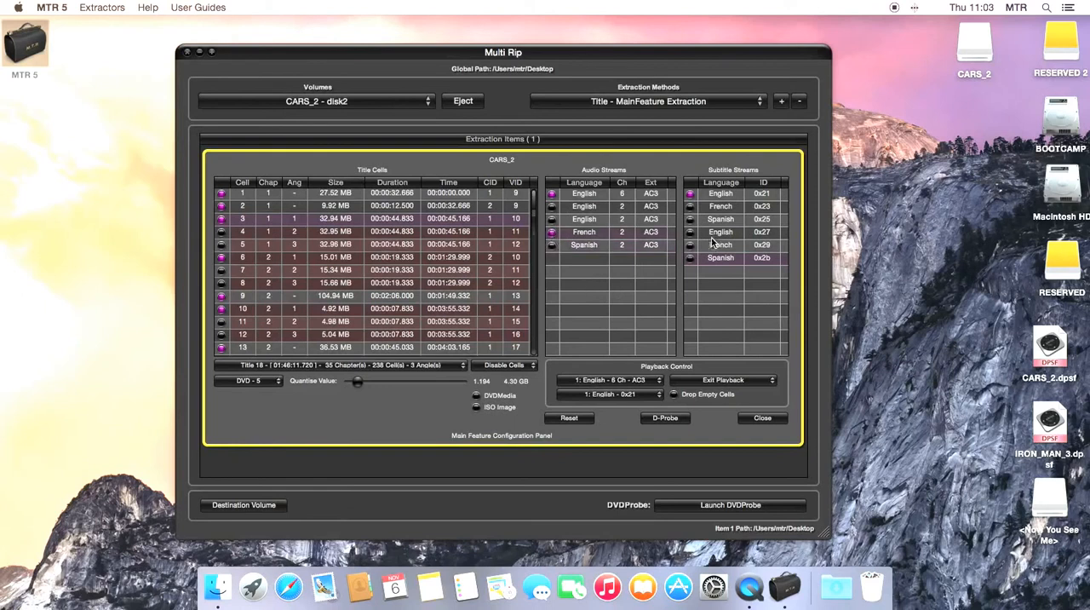
left_click(690, 207)
left_click(601, 381)
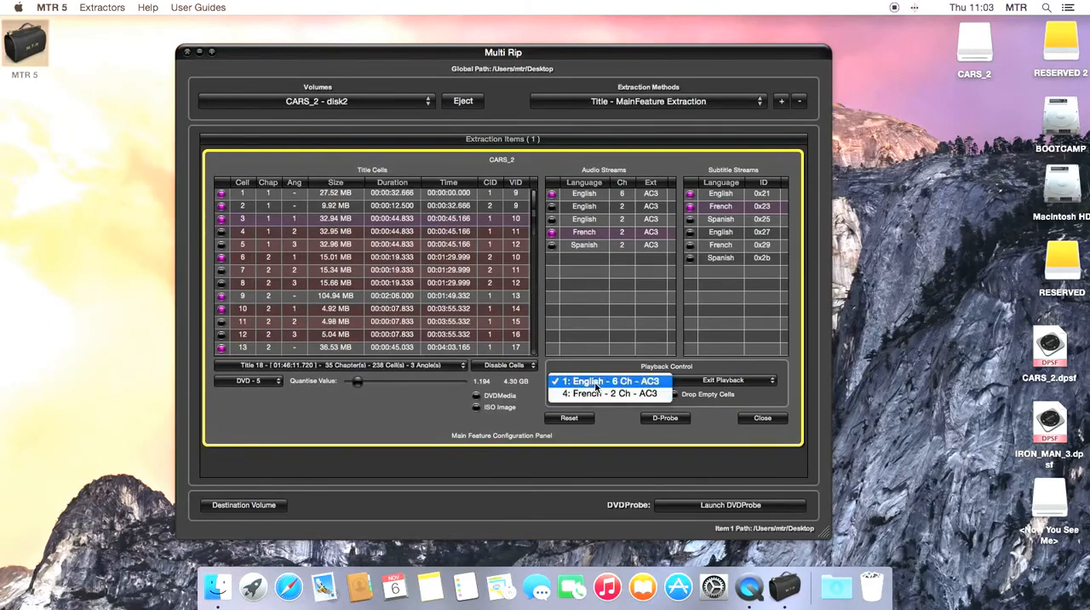
left_click(586, 382)
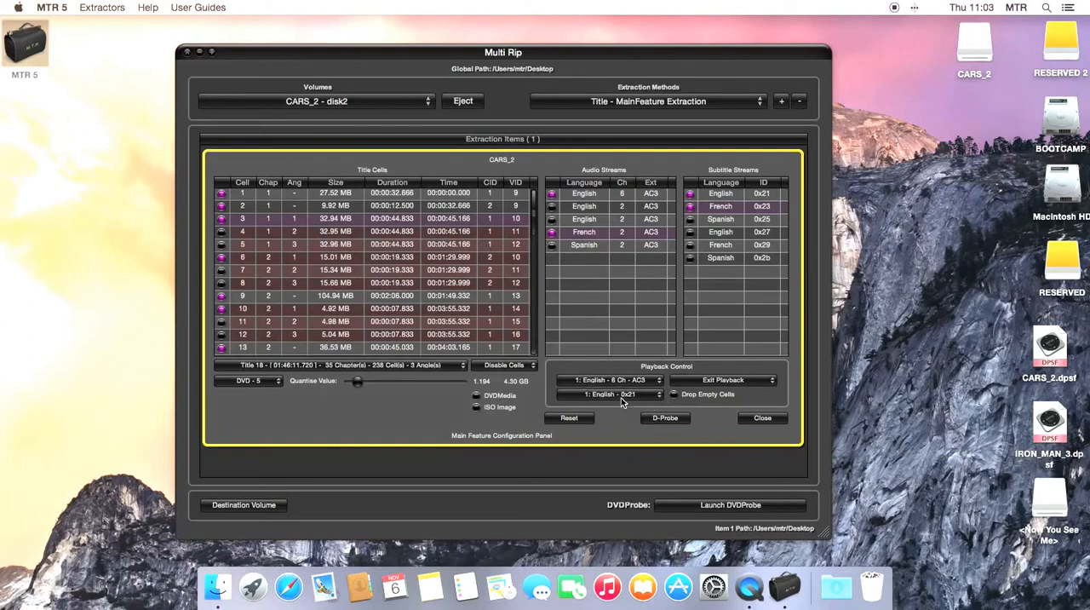
- Try French 0x23 and No Default Subtitle as the default subtitle, and return it to English 0x21
left_click(618, 395)
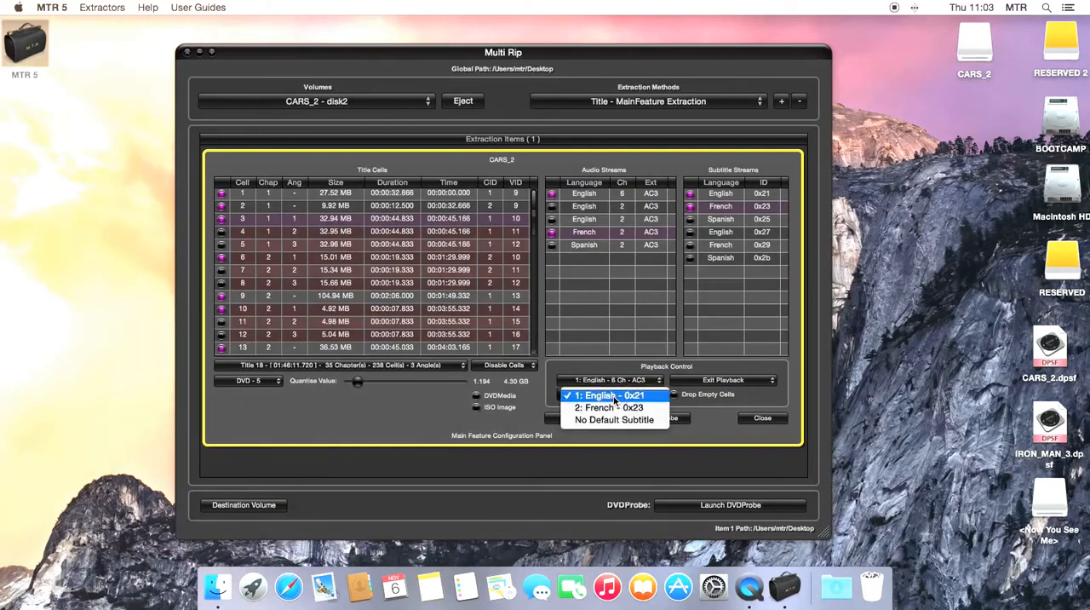
left_click(610, 407)
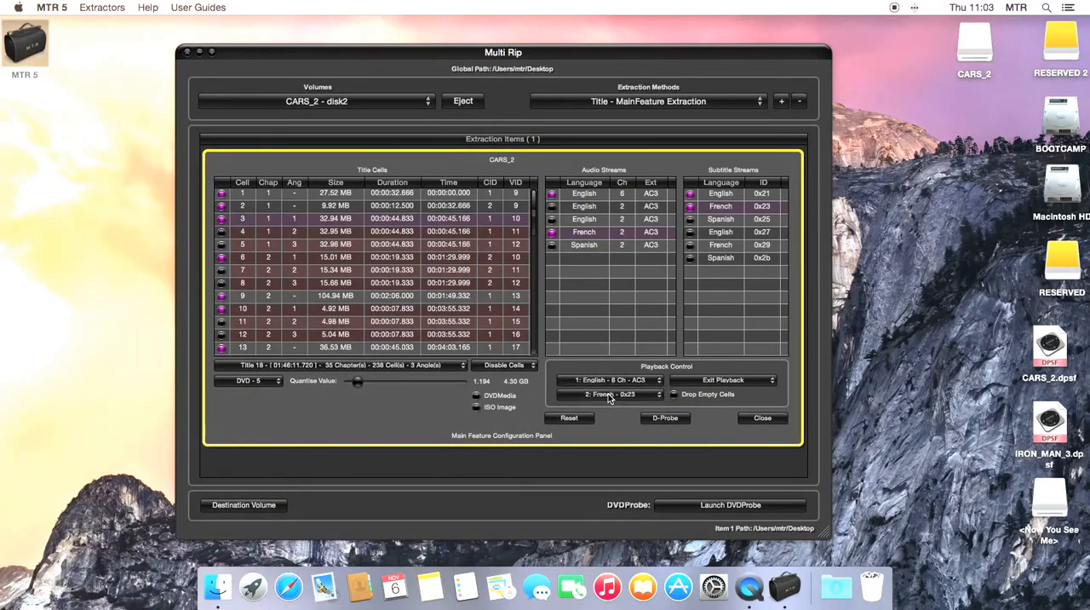
left_click(608, 394)
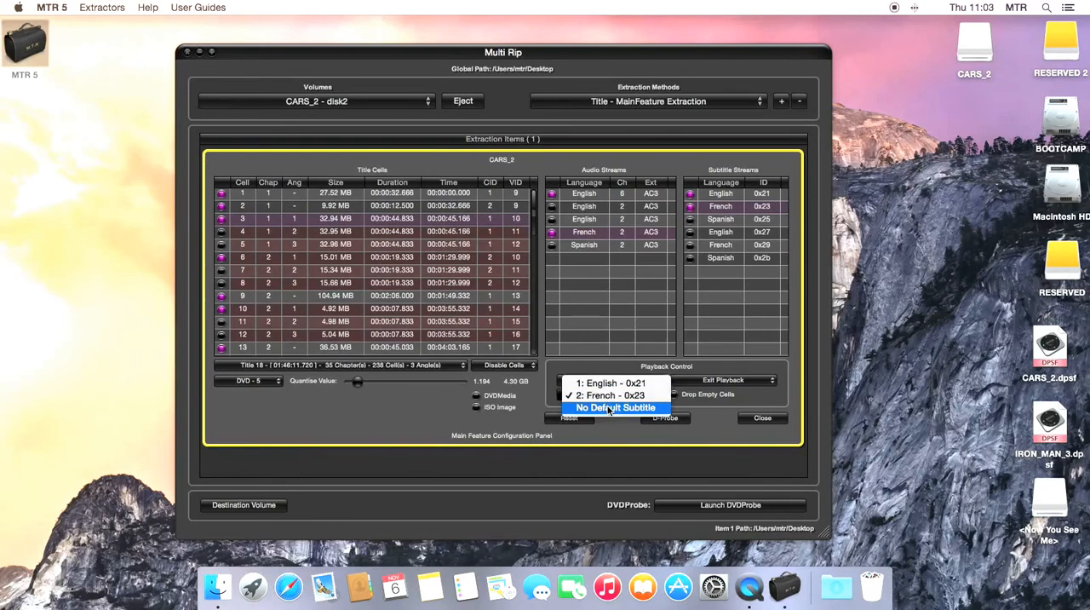
left_click(608, 409)
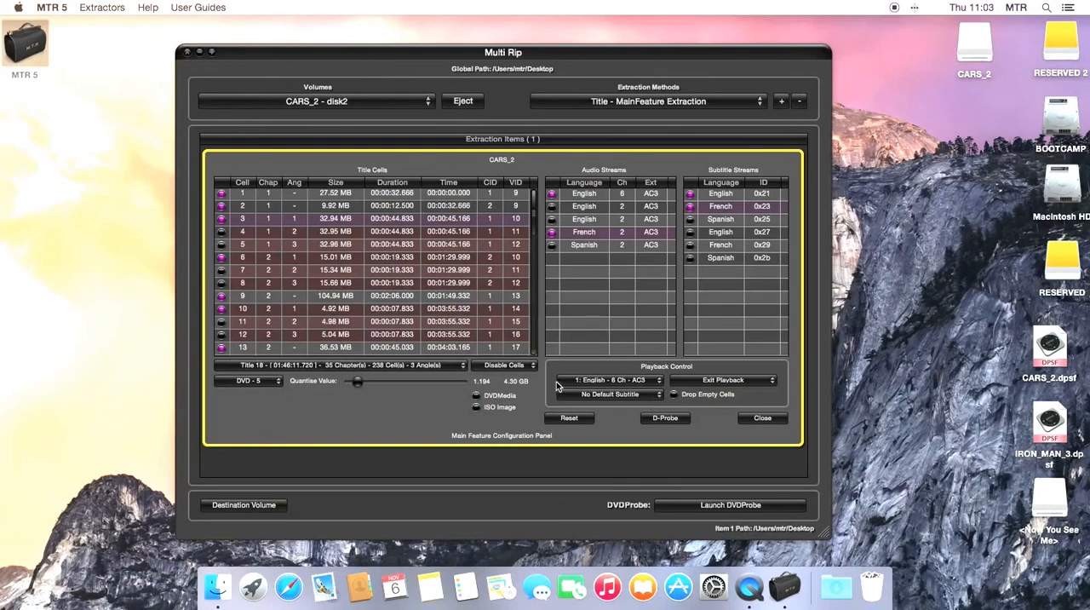
left_click(605, 394)
left_click(606, 372)
- Try Loop Playback as the playback behaviour and return it to Exit Playback
left_click(764, 385)
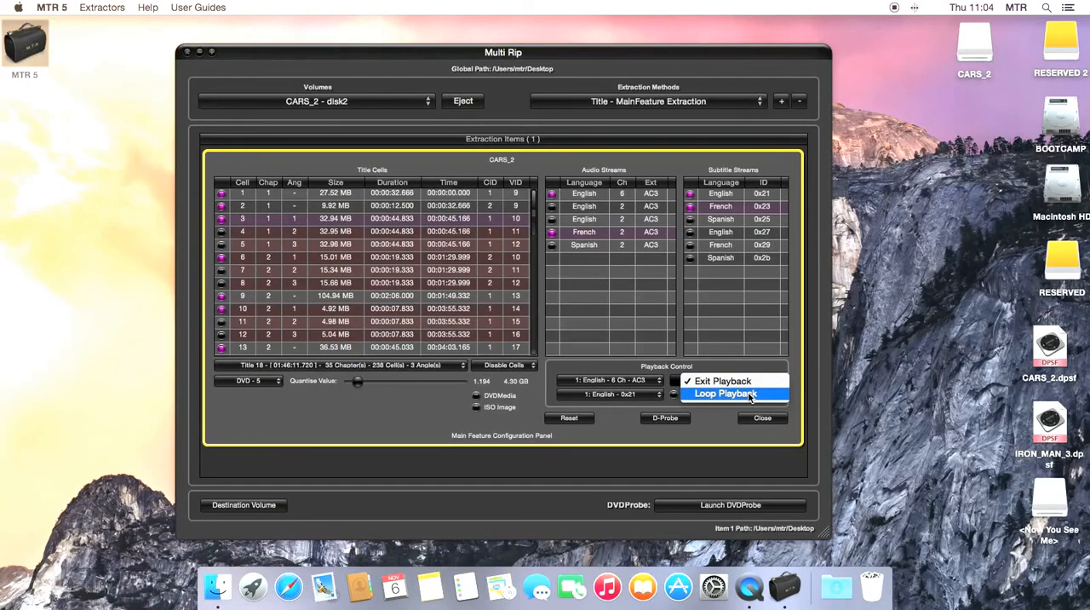
left_click(750, 394)
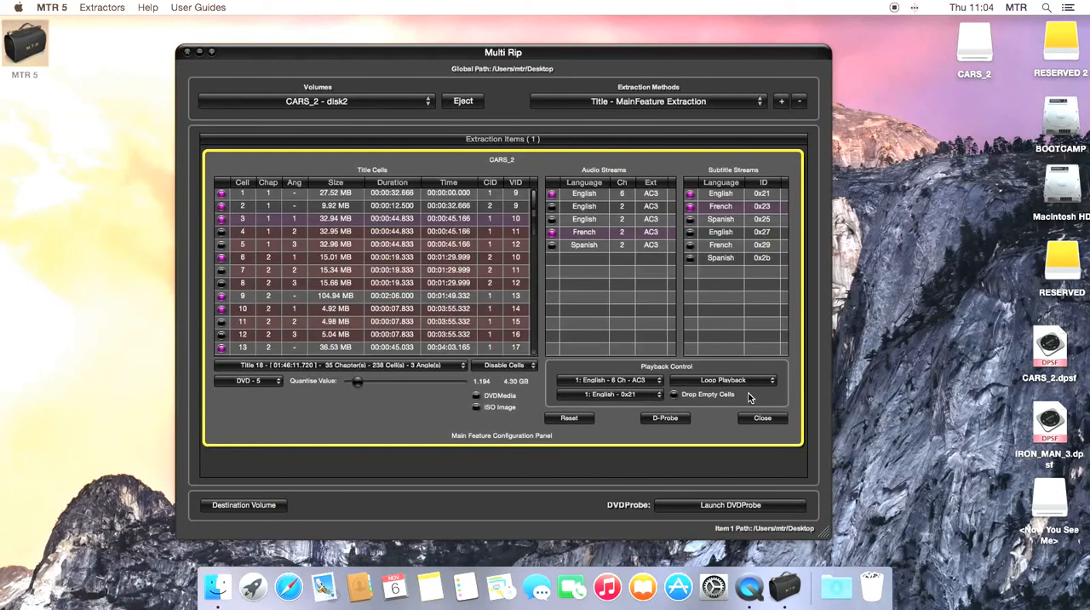
left_click(720, 382)
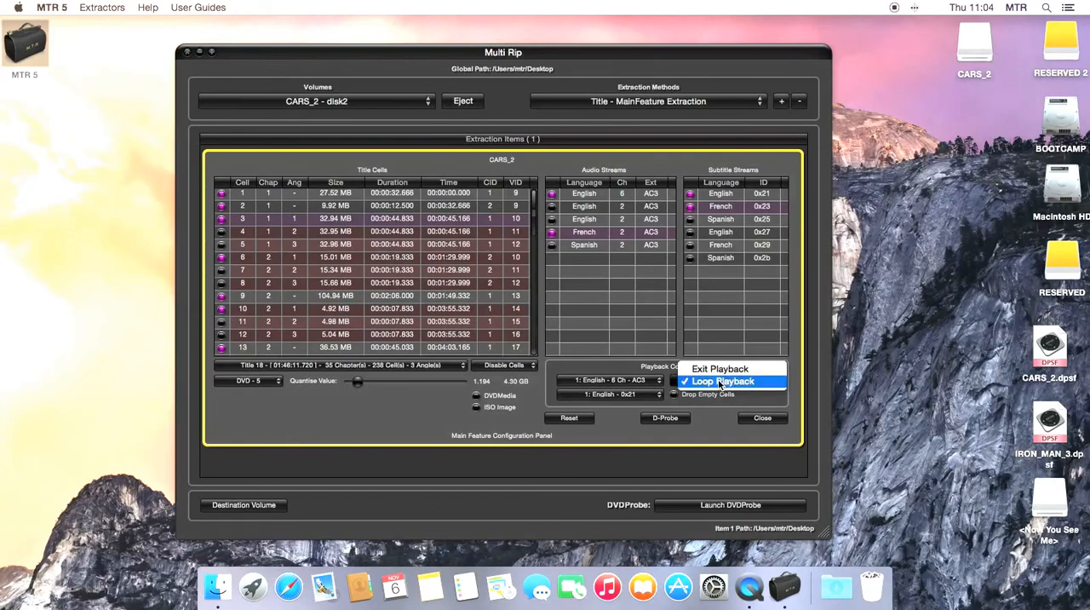
left_click(720, 368)
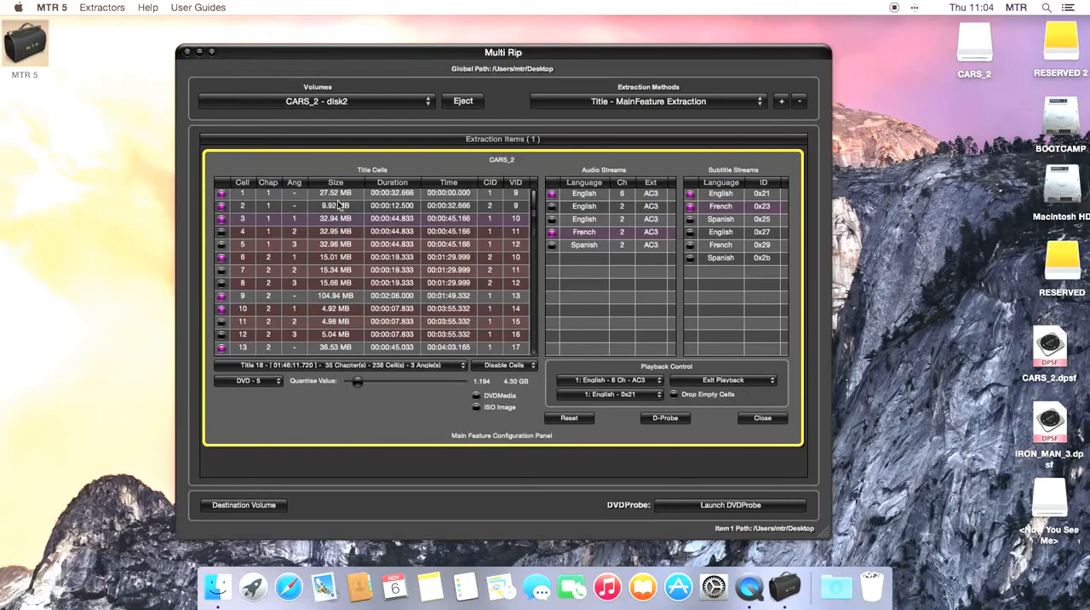
- Disable title cell 237 in chapter 34, near the end of the title cell list
scroll(355, 300, "up", 1)
scroll(354, 298, "down", 15)
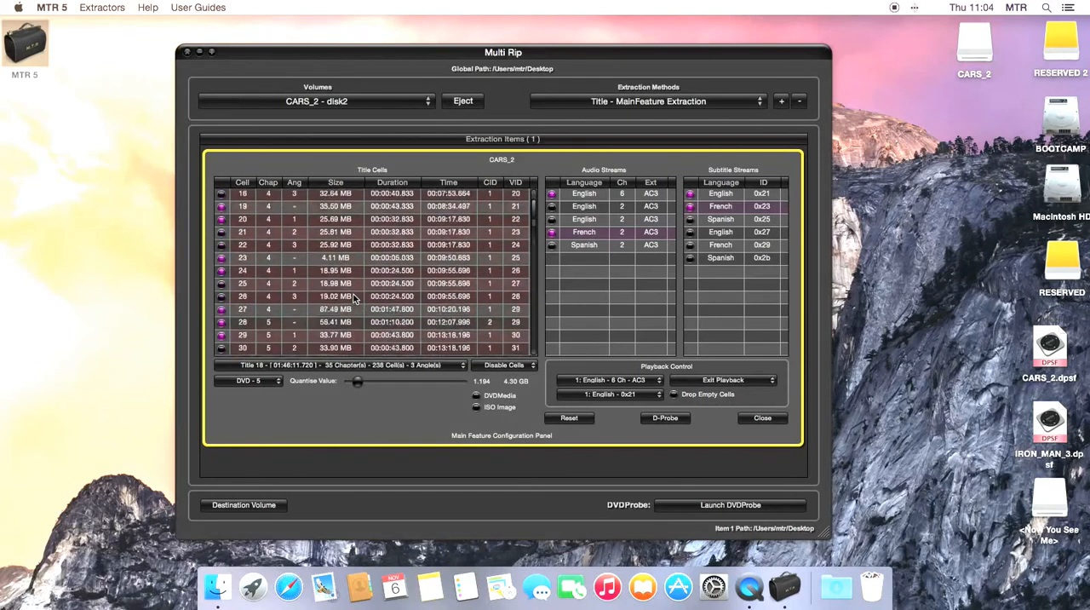
scroll(353, 295, "down", 20)
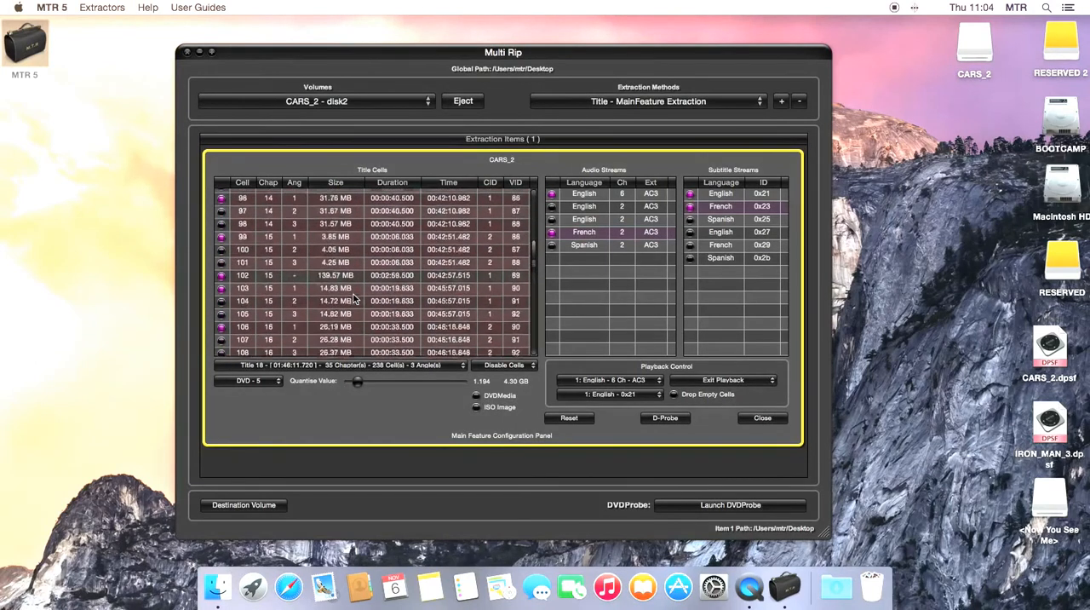
scroll(355, 298, "down", 20)
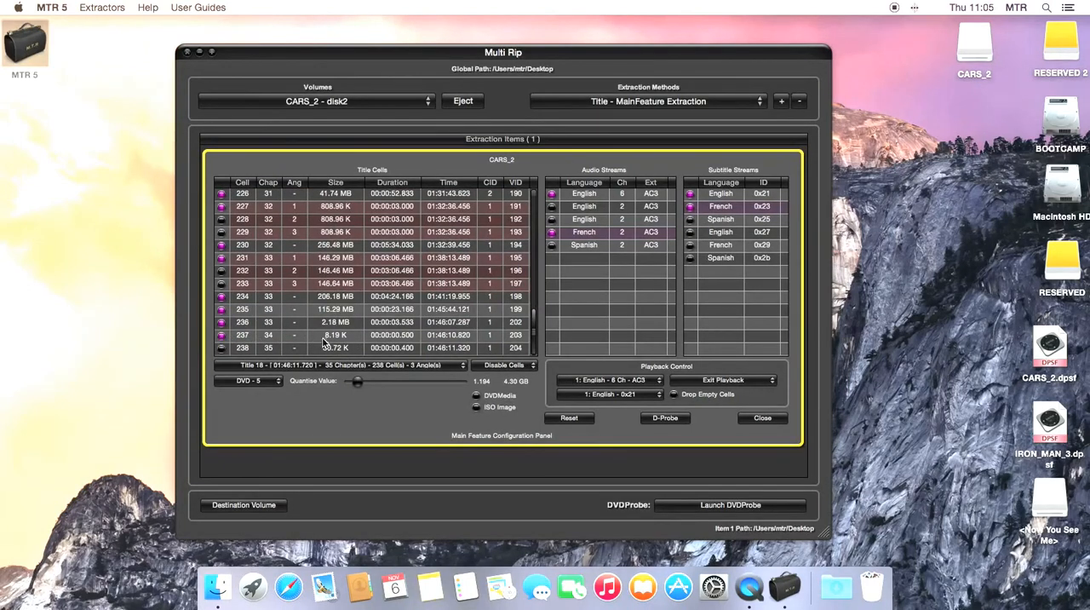
left_click(221, 336)
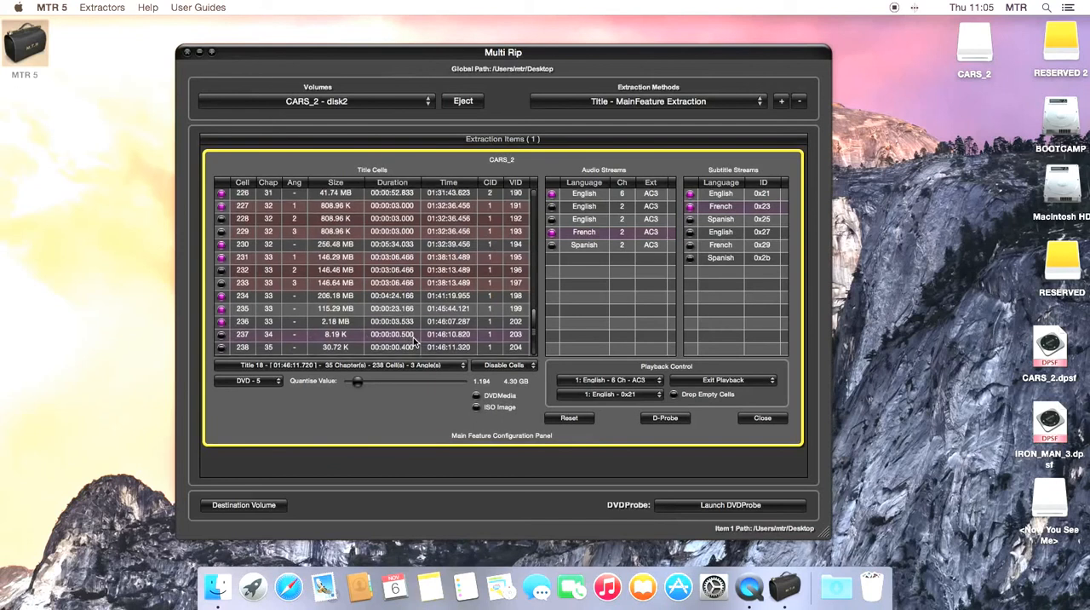
- Turn on Drop Empty Cells and start extracting CARS_2 with the finished main feature configuration
scroll(416, 340, "up", 20)
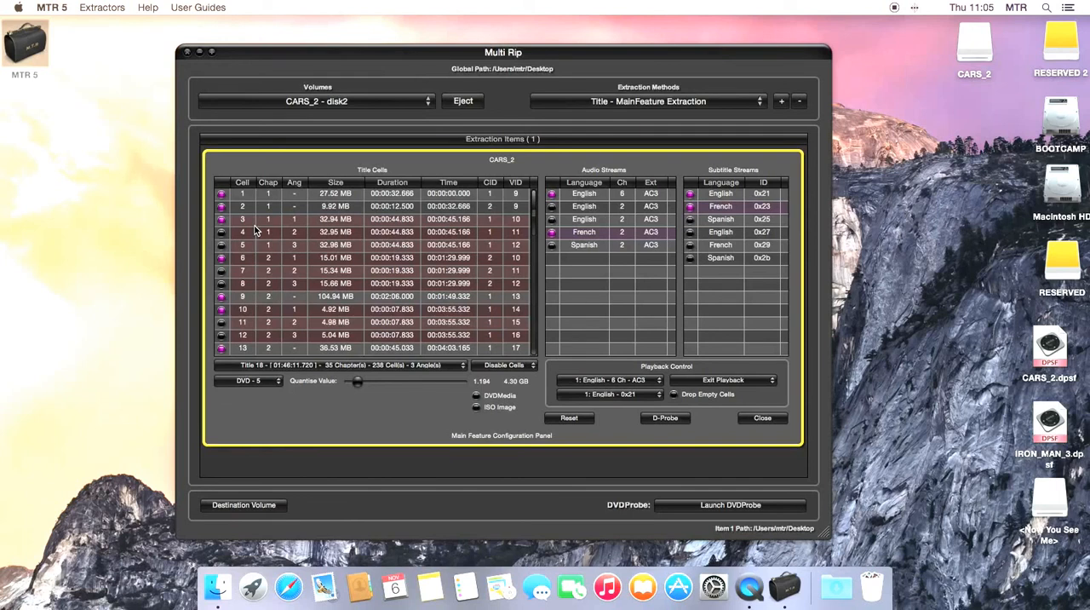
left_click(673, 396)
left_click(763, 418)
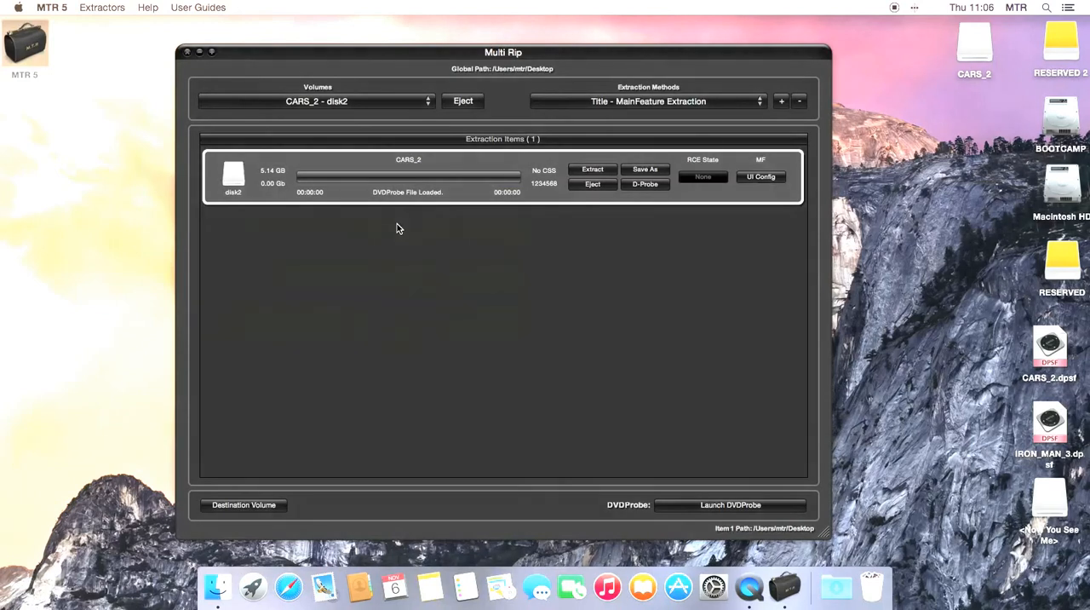
left_click(593, 170)
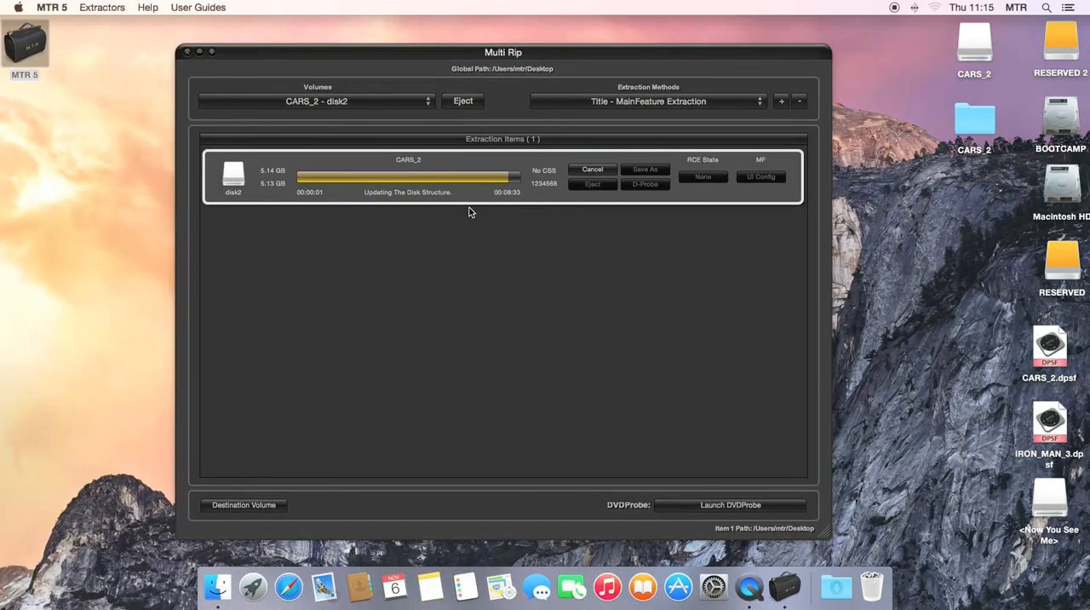
- Open the VIDEO_TS folder of the extracted CARS_2 folder in Finder and view its files as a list
double_click(975, 126)
double_click(464, 145)
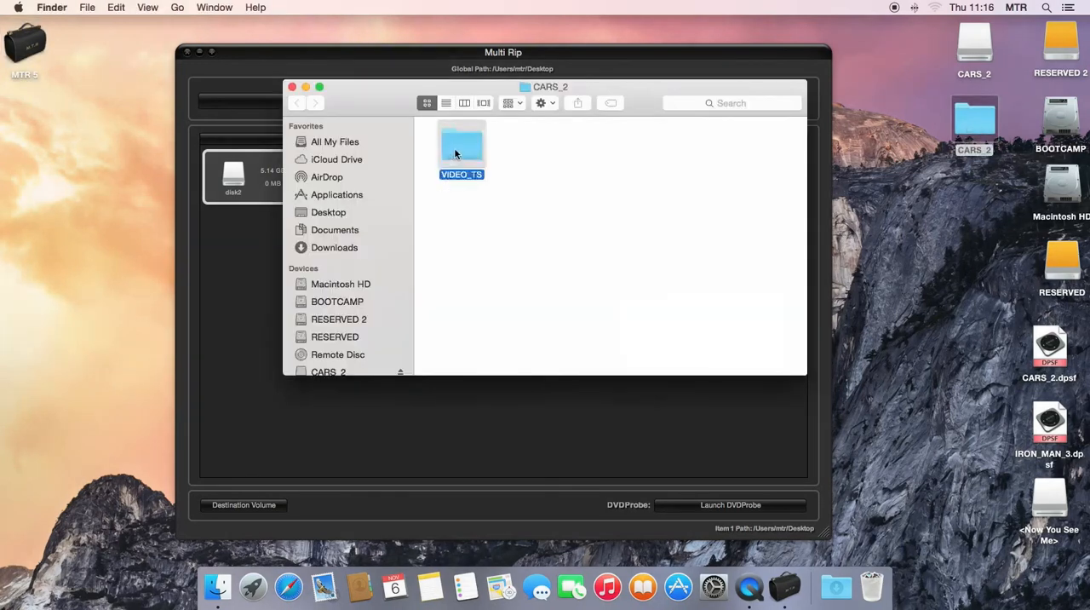
left_click(445, 103)
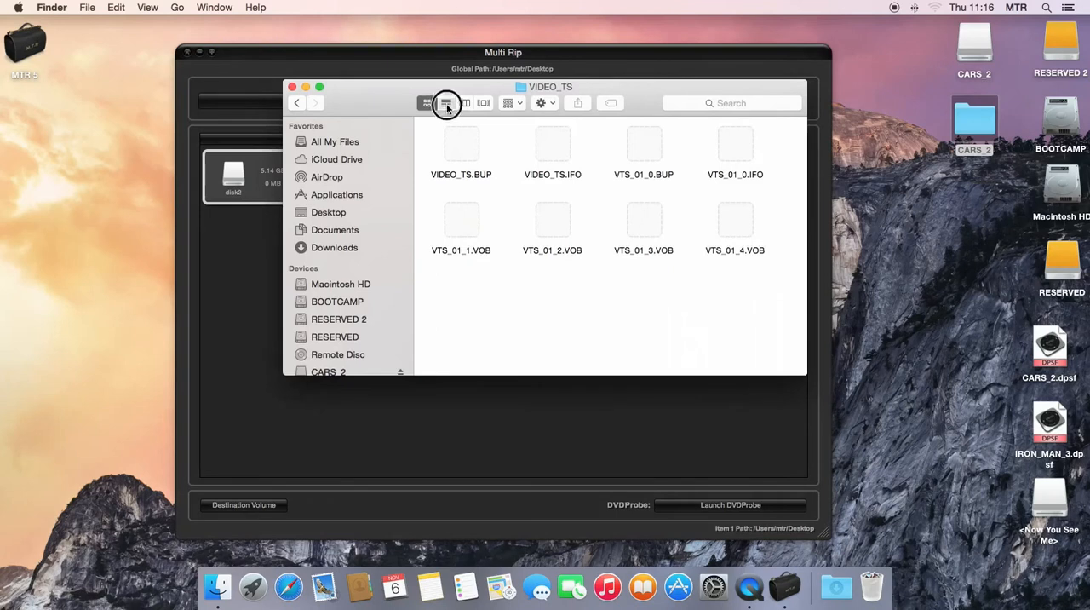
left_click_drag(380, 95, 285, 106)
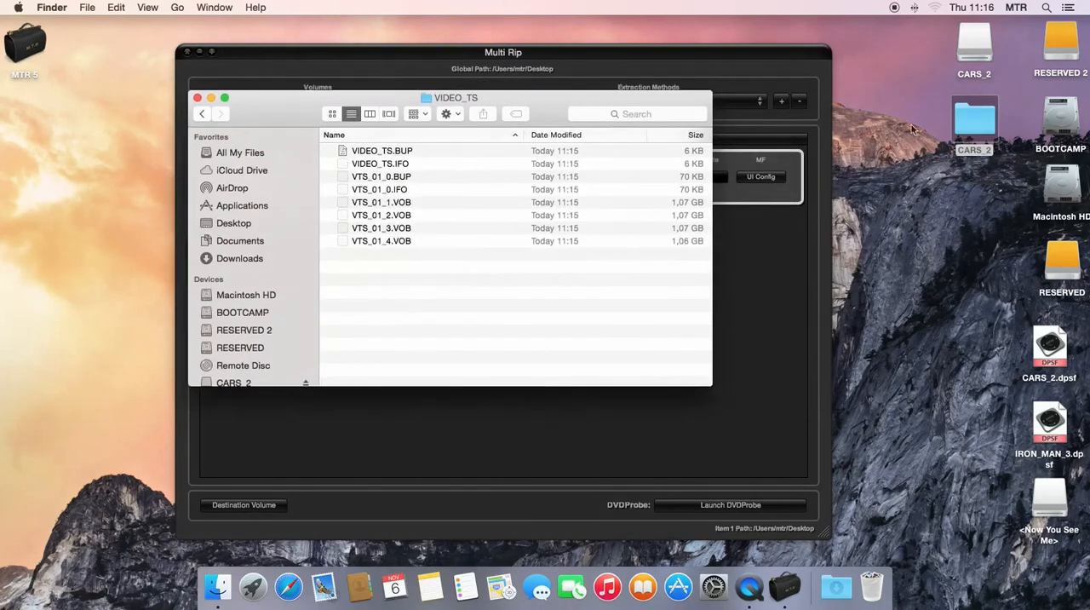
- Check the extracted CARS_2 folder's size in its info window and close the Finder windows to return to Multi Rip
right_click(983, 113)
left_click(896, 166)
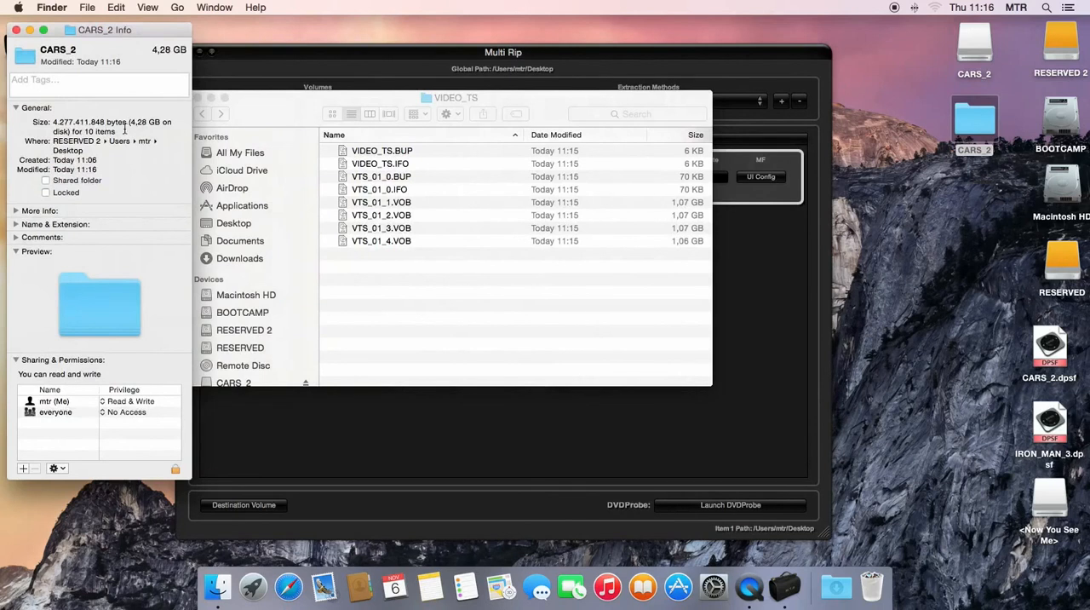
left_click(15, 31)
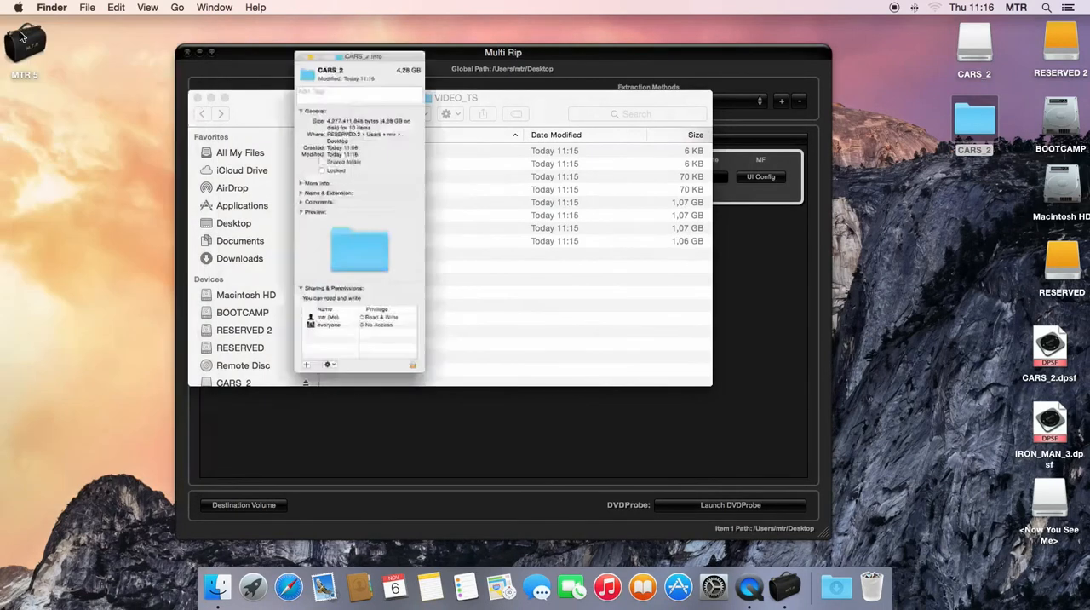
left_click(201, 99)
mouse_move(698, 52)
left_mouse_down()
mouse_move(705, 37)
mouse_move(704, 47)
left_mouse_up()
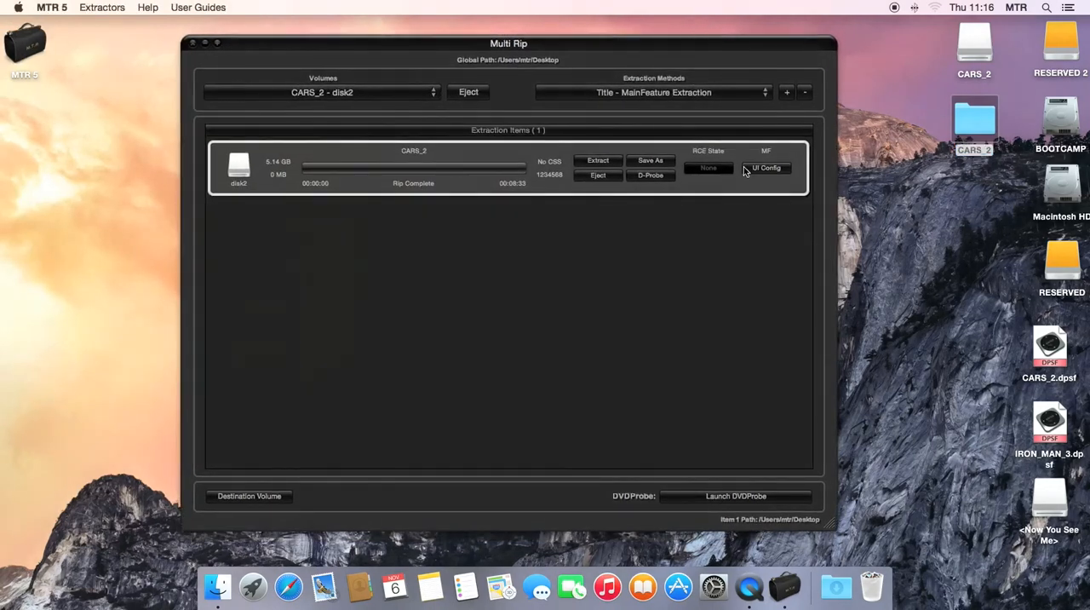